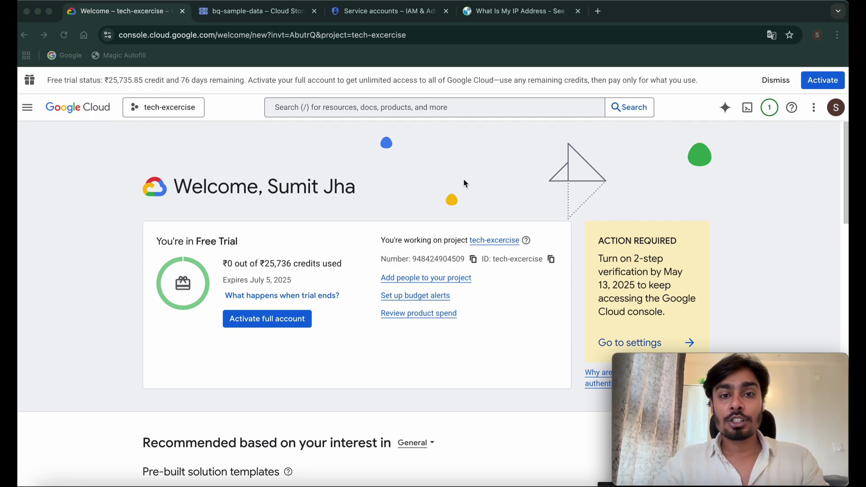
- Start a new Cloud SQL instance, compare the MySQL, PostgreSQL and SQL Server engines, and choose PostgreSQL
{"action": "left_click", "coordinate": [439, 108]}
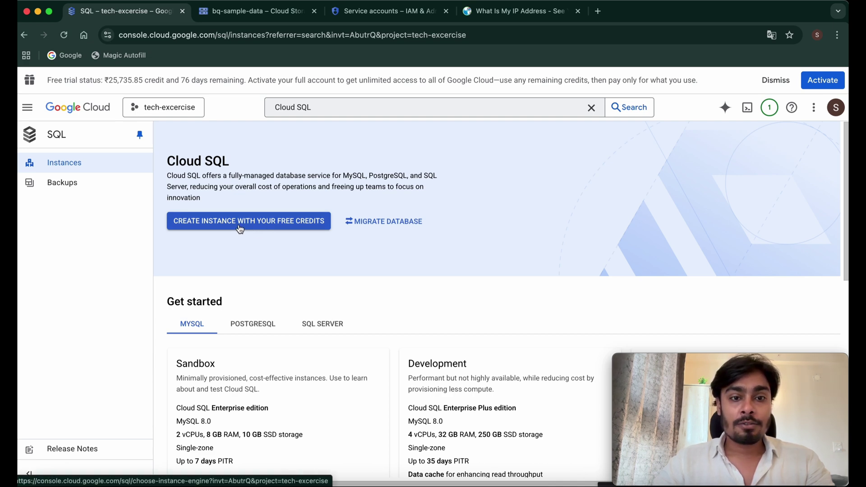
{"action": "left_click", "coordinate": [239, 230]}
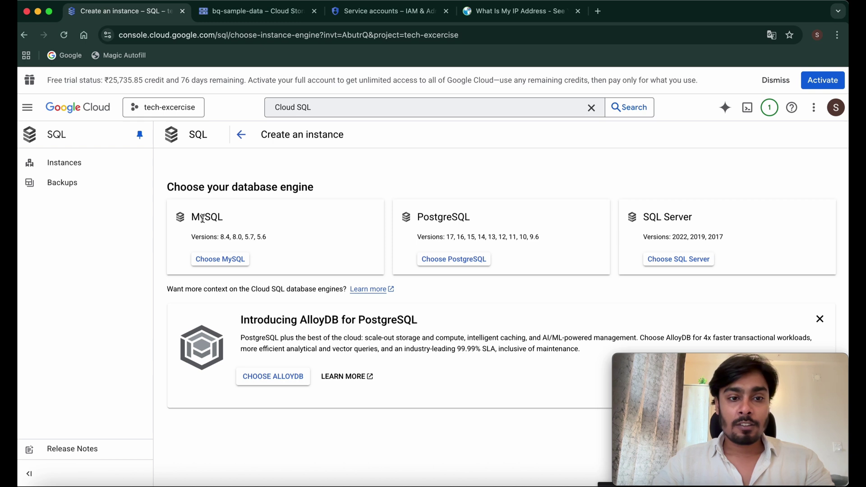
{"action": "left_click_drag", "start_coordinate": [200, 217], "coordinate": [269, 238]}
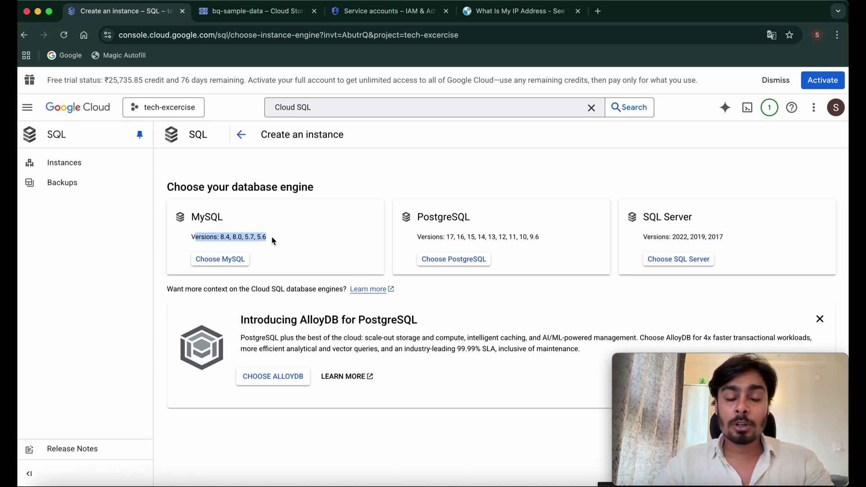
{"action": "left_click_drag", "start_coordinate": [417, 217], "coordinate": [544, 240]}
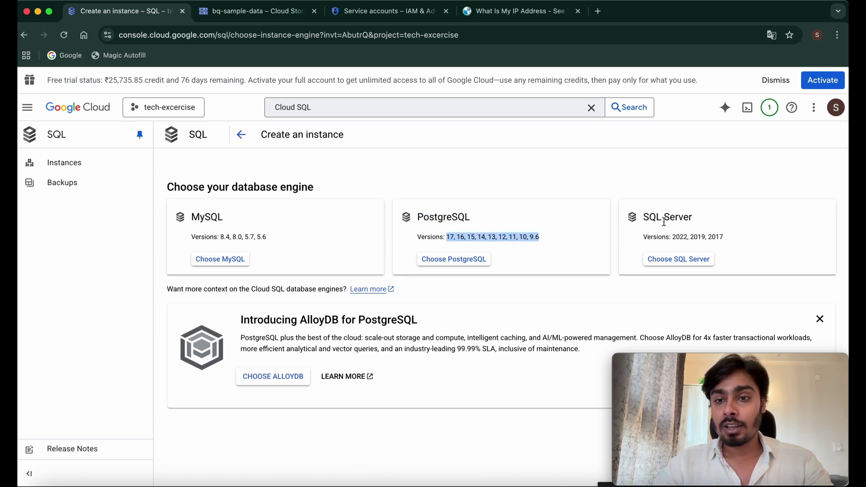
{"action": "left_click_drag", "start_coordinate": [653, 217], "coordinate": [726, 240]}
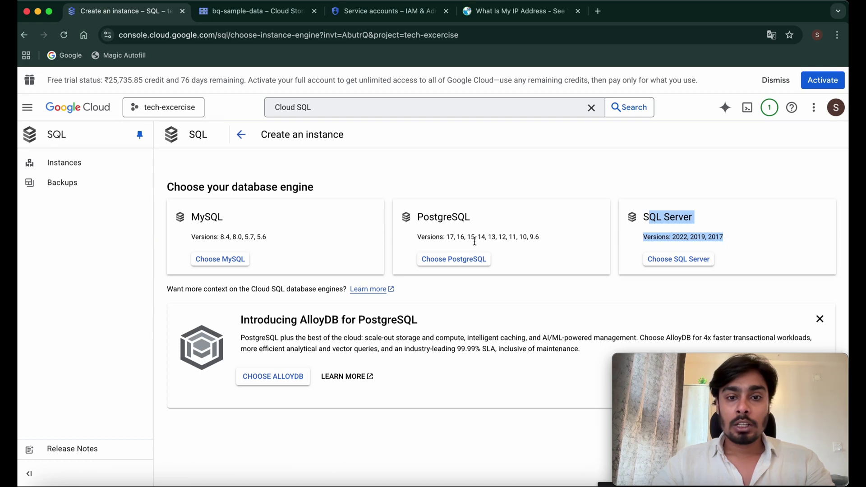
{"action": "left_click", "coordinate": [458, 260]}
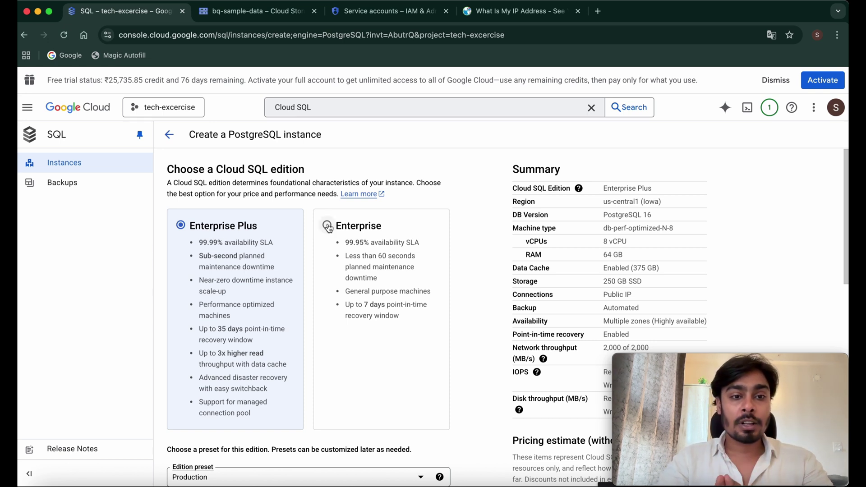
- Switch the instance edition from Enterprise Plus to Enterprise
{"action": "left_click", "coordinate": [328, 226]}
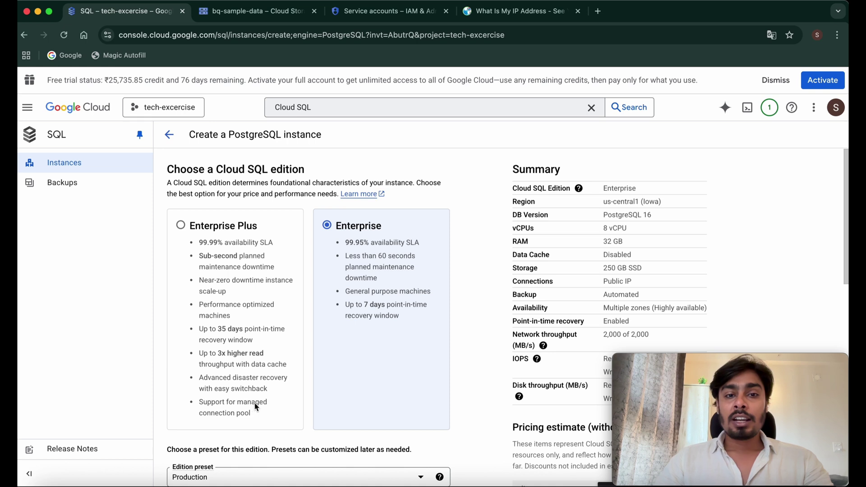
{"action": "scroll", "coordinate": [345, 358], "scroll_direction": "down", "scroll_amount": 5}
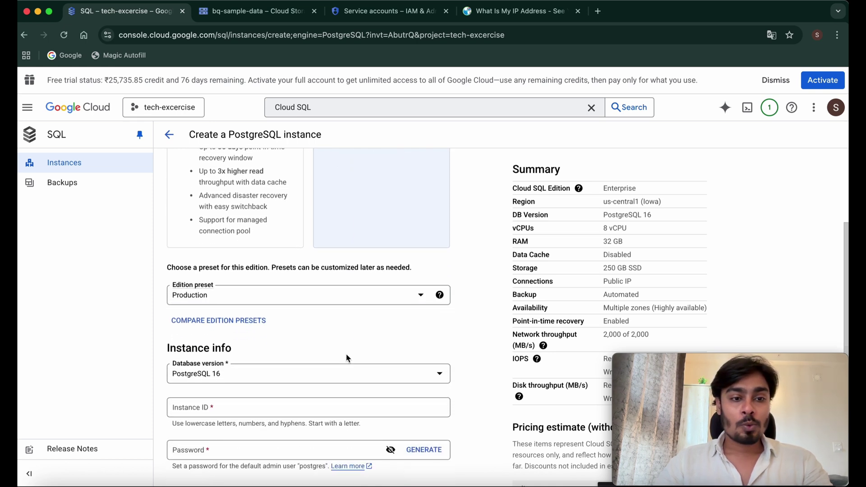
- Apply the Sandbox edition preset with PostgreSQL 17 as the database version
{"action": "left_click", "coordinate": [336, 293]}
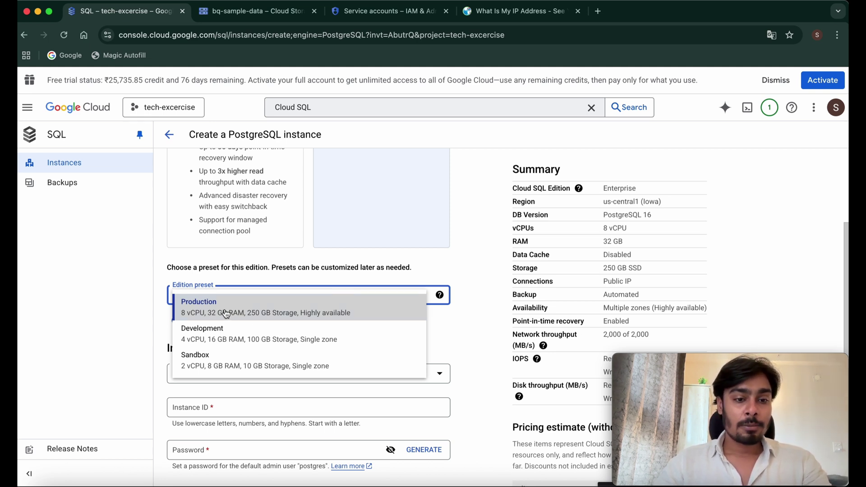
{"action": "left_click", "coordinate": [228, 363]}
{"action": "left_click", "coordinate": [301, 282]}
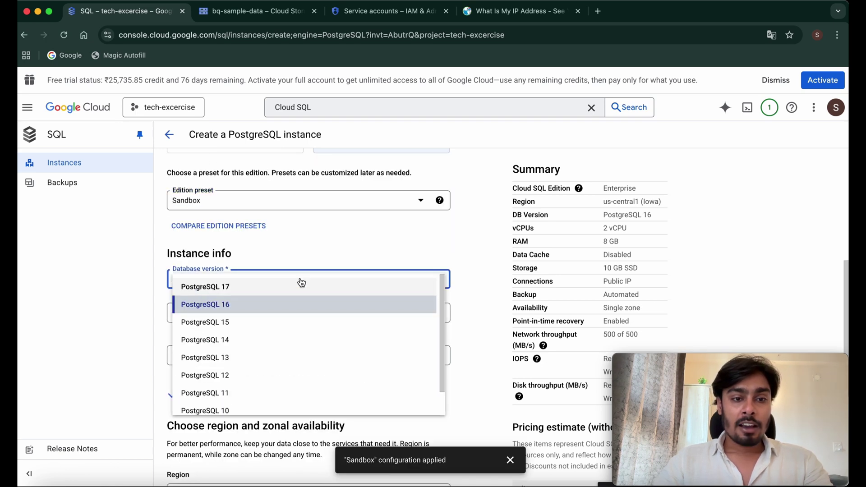
{"action": "left_click", "coordinate": [248, 292]}
- Set the instance ID to 'postgres', enter an admin password, and enable password policies
{"action": "left_click", "coordinate": [243, 313]}
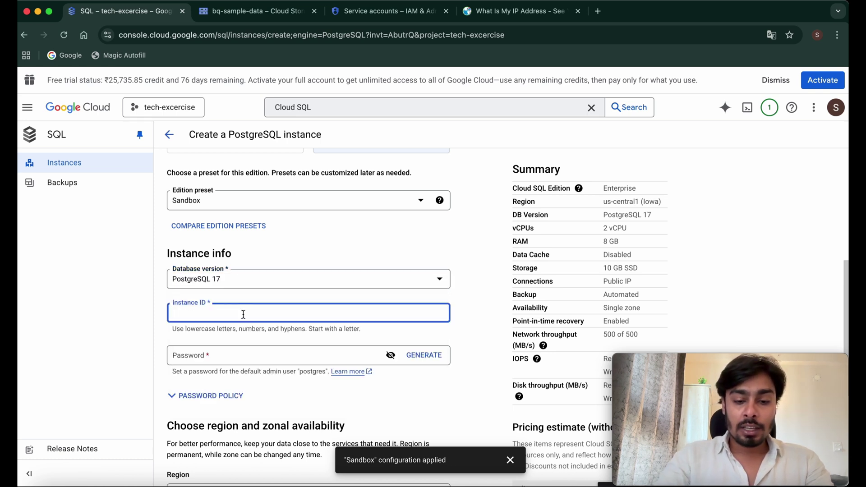
{"action": "type", "text": "postgre"}
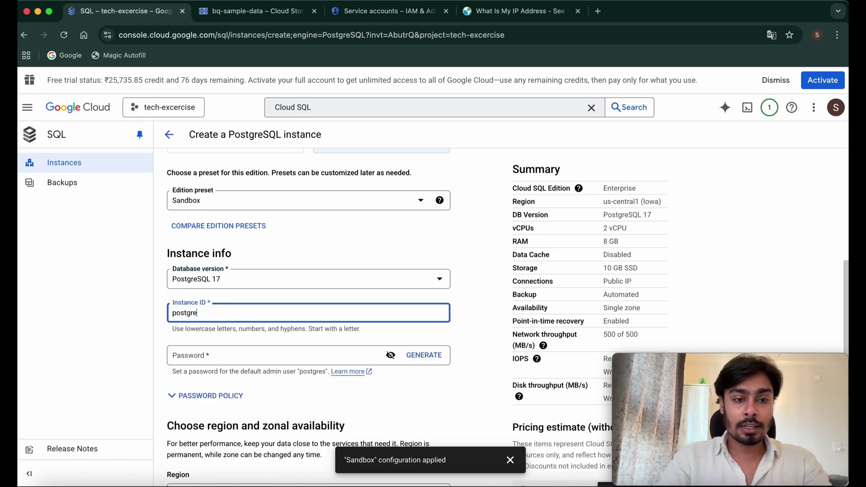
{"action": "type", "text": "s"}
{"action": "left_click", "coordinate": [212, 356]}
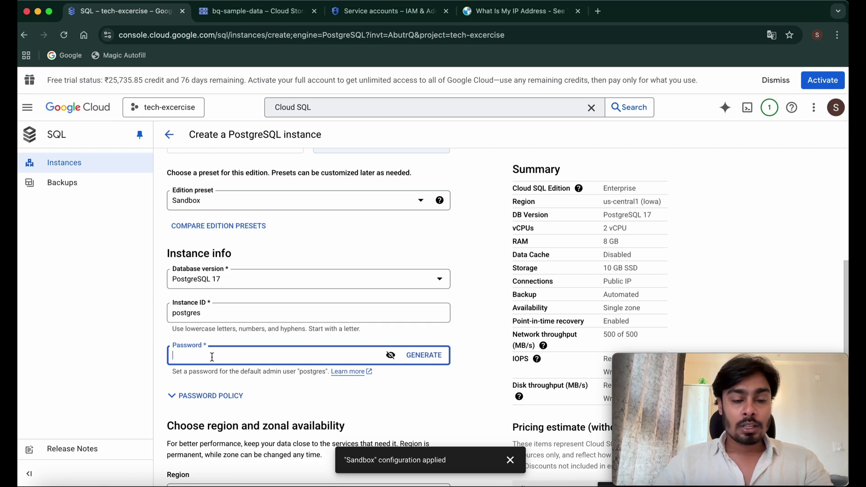
{"action": "type", "text": "••••"}
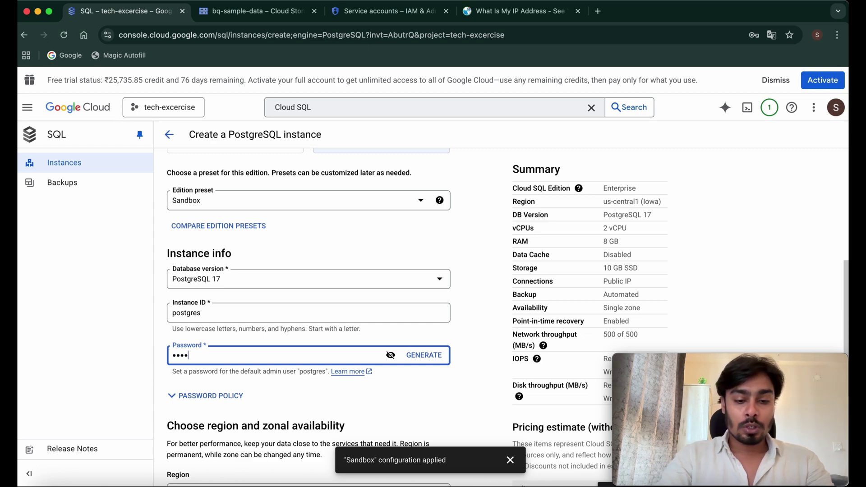
{"action": "type", "text": "••••"}
{"action": "left_click", "coordinate": [211, 395]}
{"action": "scroll", "coordinate": [211, 395], "scroll_direction": "down", "scroll_amount": 5}
{"action": "left_click", "coordinate": [171, 243]}
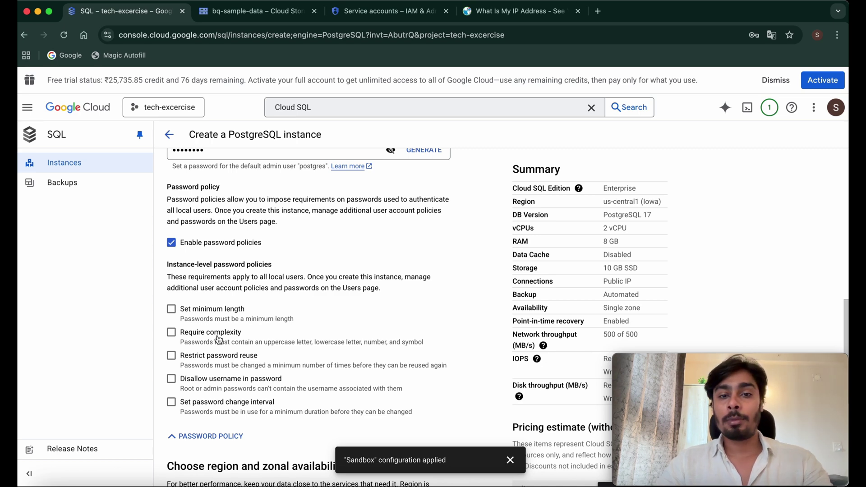
- Turn password policies off and place the instance in us-east1 (South Carolina)
{"action": "left_click", "coordinate": [171, 243]}
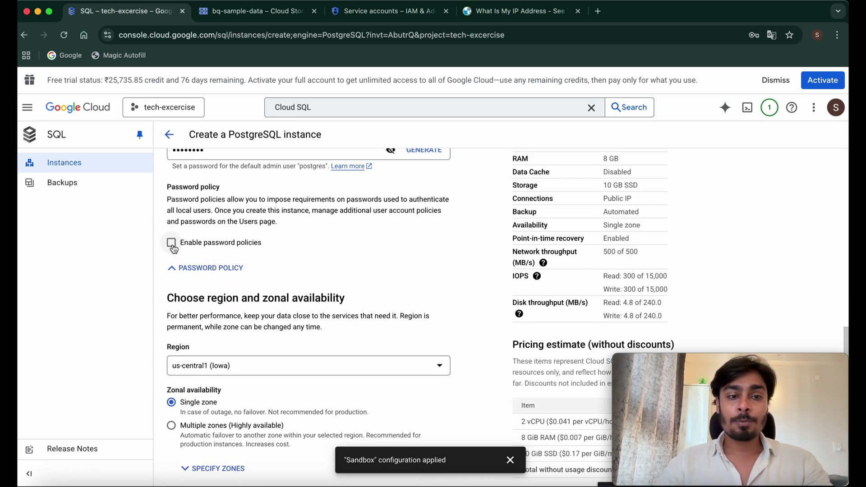
{"action": "scroll", "coordinate": [351, 273], "scroll_direction": "down", "scroll_amount": 3}
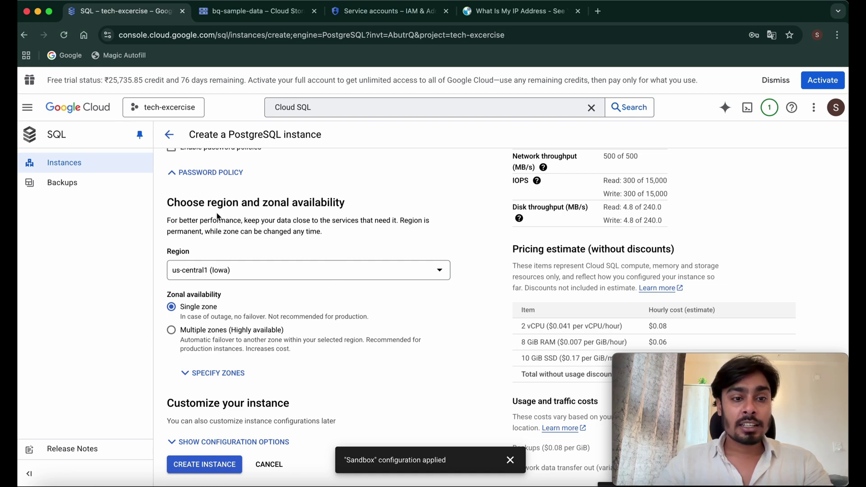
{"action": "left_click", "coordinate": [234, 271]}
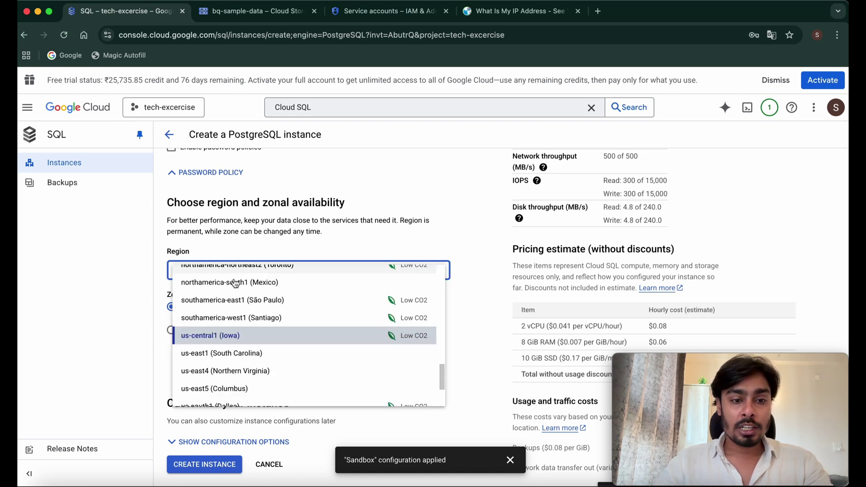
{"action": "left_click", "coordinate": [228, 354]}
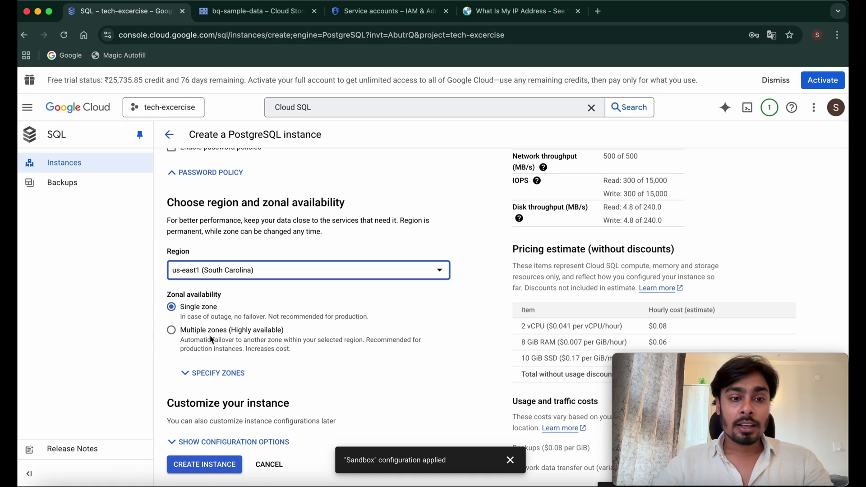
- Specify us-east1-b as the instance's primary zone
{"action": "left_click", "coordinate": [212, 373]}
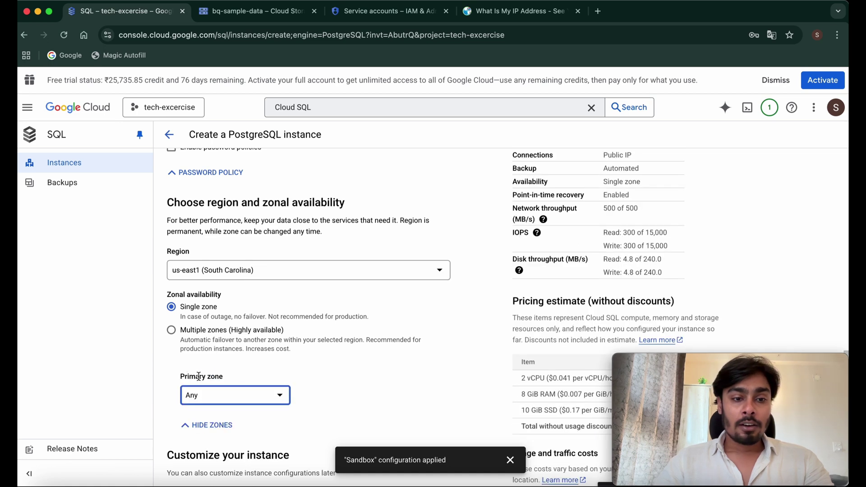
{"action": "left_click", "coordinate": [243, 397]}
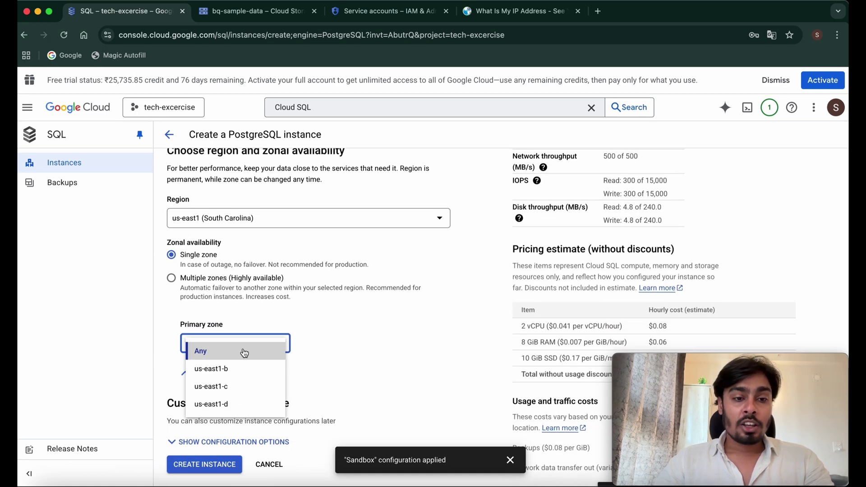
{"action": "left_click", "coordinate": [228, 369]}
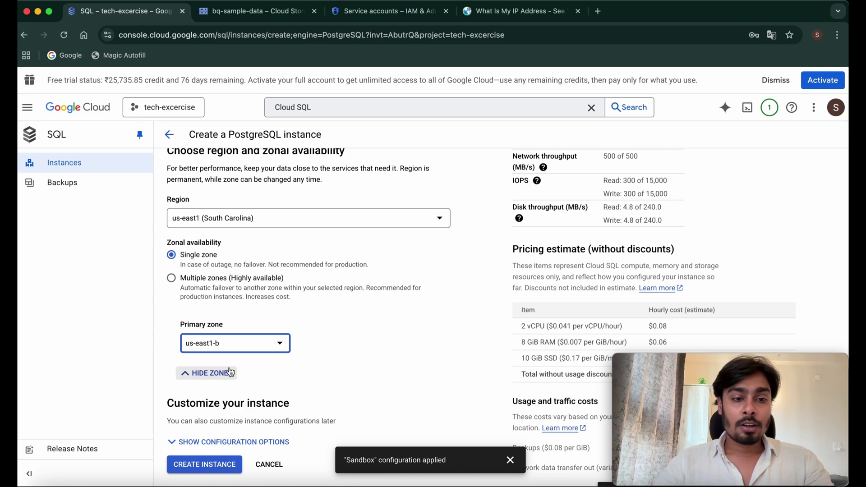
{"action": "left_click", "coordinate": [175, 442]}
- Choose a dedicated-core 1 vCPU, 3.75 GB machine and leave storage at 10 GB SSD
{"action": "scroll", "coordinate": [379, 396], "scroll_direction": "down", "scroll_amount": 5}
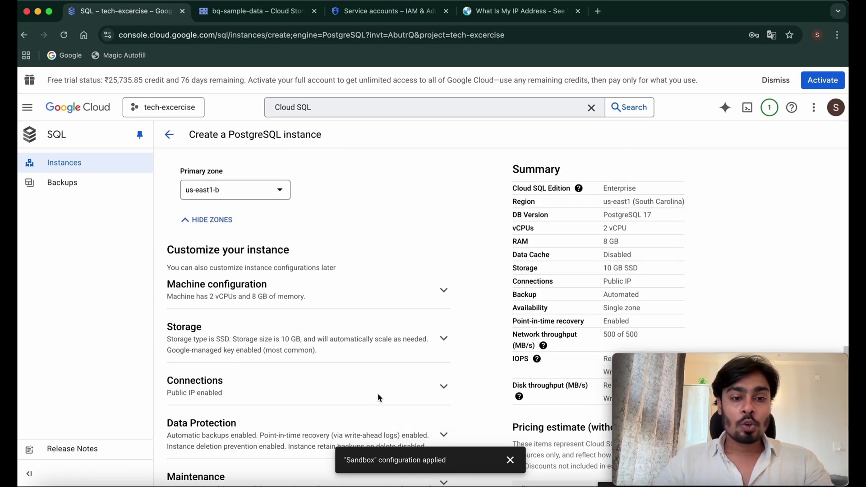
{"action": "left_click", "coordinate": [374, 250]}
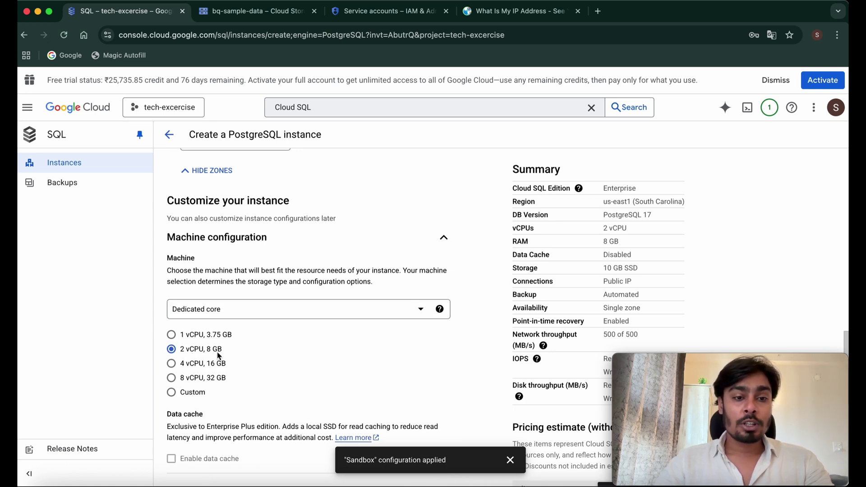
{"action": "left_click", "coordinate": [172, 335]}
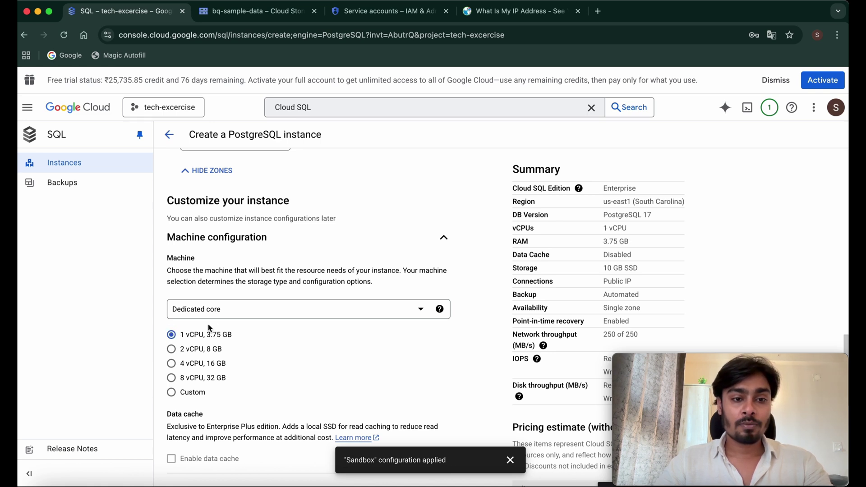
{"action": "left_click", "coordinate": [254, 312]}
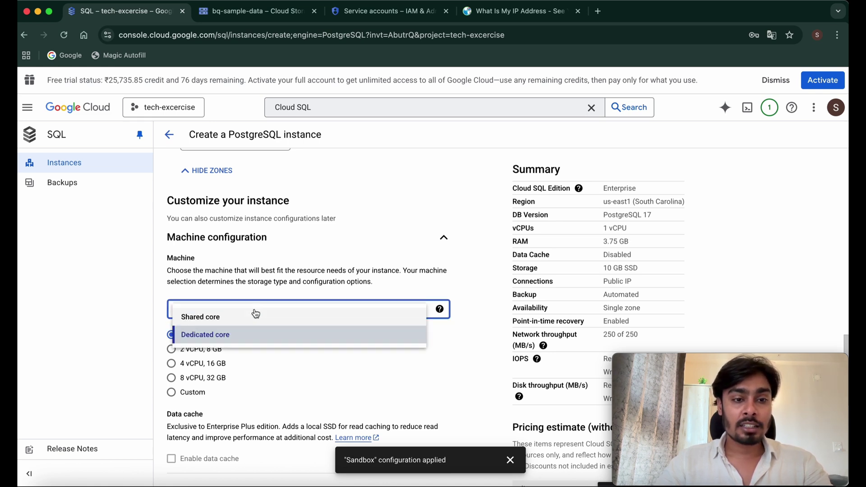
{"action": "left_click", "coordinate": [270, 366]}
{"action": "scroll", "coordinate": [203, 340], "scroll_direction": "down", "scroll_amount": 1}
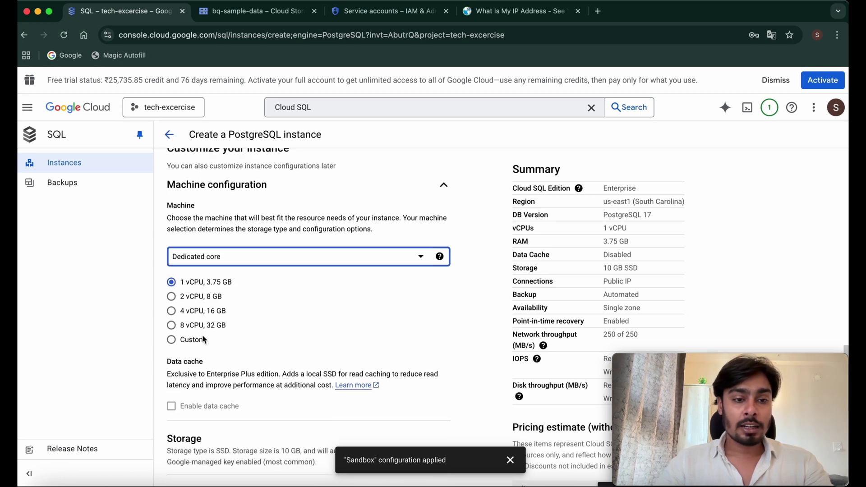
{"action": "scroll", "coordinate": [203, 339], "scroll_direction": "down", "scroll_amount": 3}
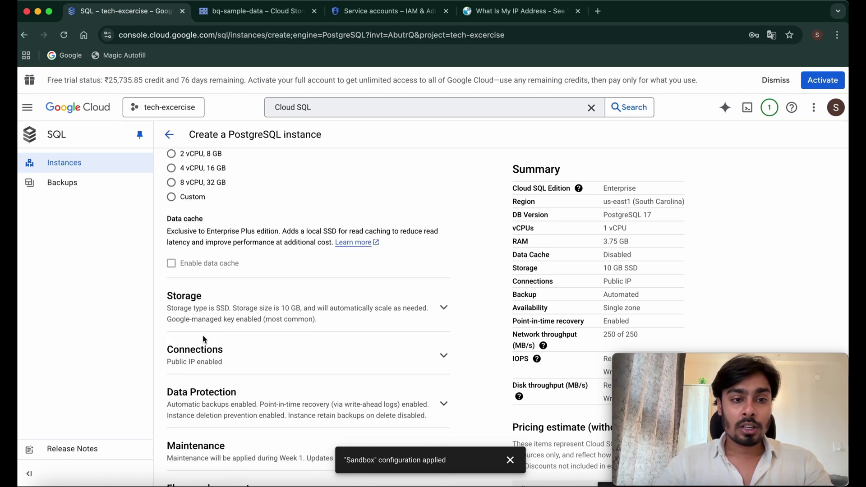
{"action": "left_click", "coordinate": [421, 311]}
{"action": "scroll", "coordinate": [421, 316], "scroll_direction": "down", "scroll_amount": 2}
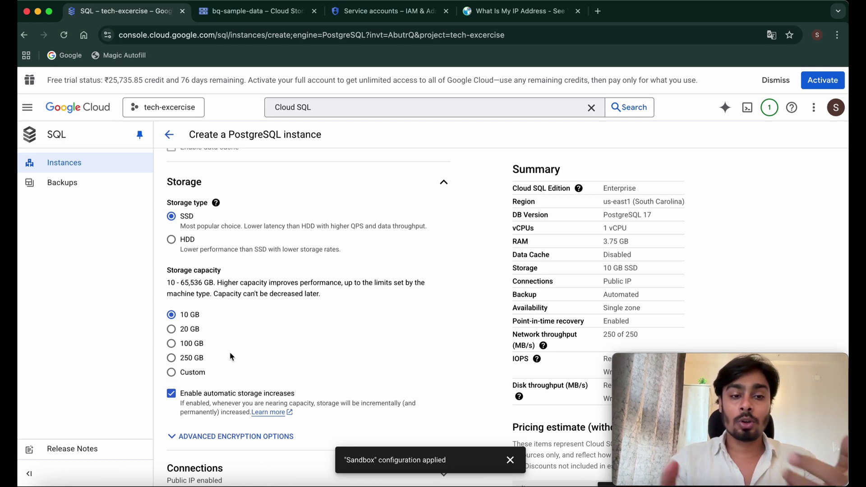
{"action": "scroll", "coordinate": [229, 353], "scroll_direction": "down", "scroll_amount": 3}
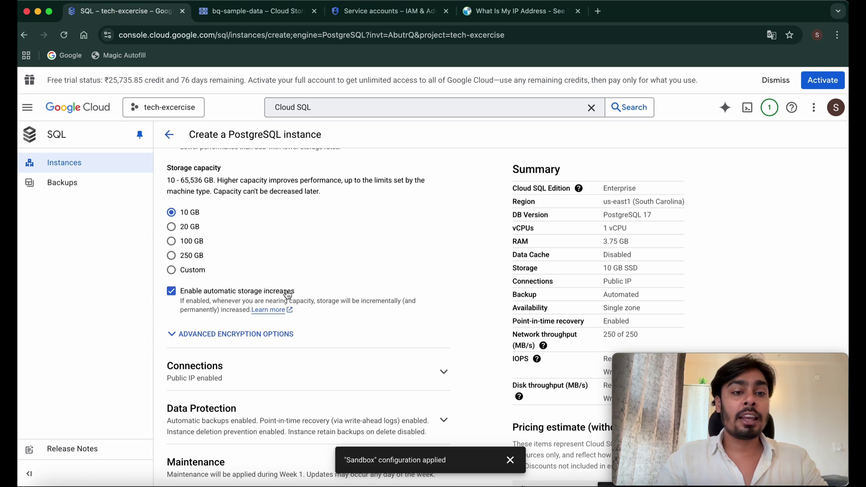
- Turn off automatic storage increases and reveal the advanced encryption options
{"action": "left_click", "coordinate": [171, 291]}
{"action": "left_click", "coordinate": [172, 334]}
{"action": "scroll", "coordinate": [310, 361], "scroll_direction": "down", "scroll_amount": 3}
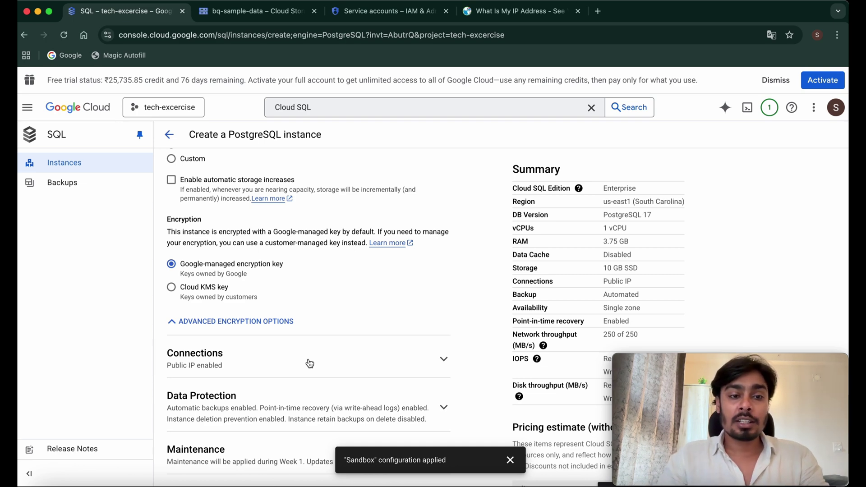
{"action": "scroll", "coordinate": [260, 266], "scroll_direction": "down", "scroll_amount": 3}
- Expand the Connections section to show Public IP and authorized networks
{"action": "left_click", "coordinate": [259, 264]}
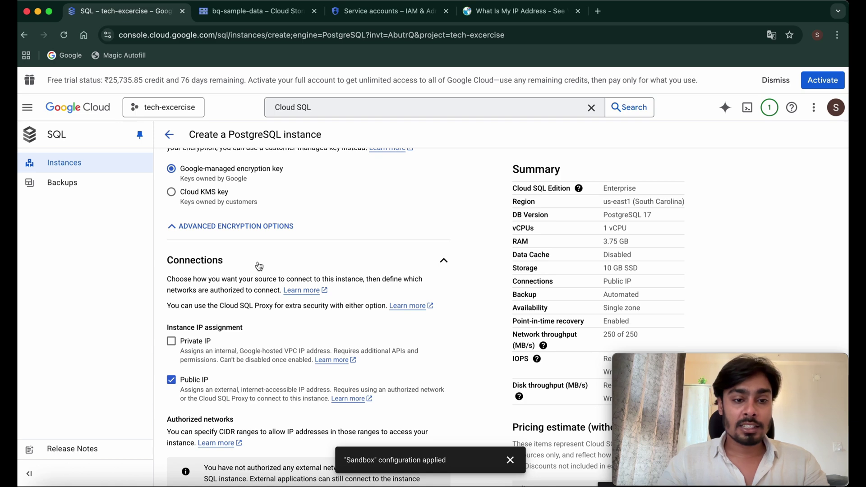
{"action": "scroll", "coordinate": [259, 265], "scroll_direction": "down", "scroll_amount": 3}
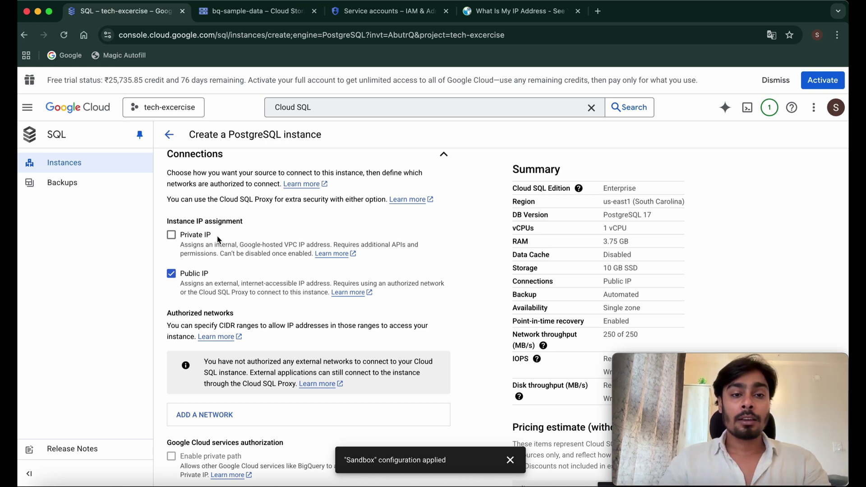
{"action": "scroll", "coordinate": [218, 239], "scroll_direction": "down", "scroll_amount": 3}
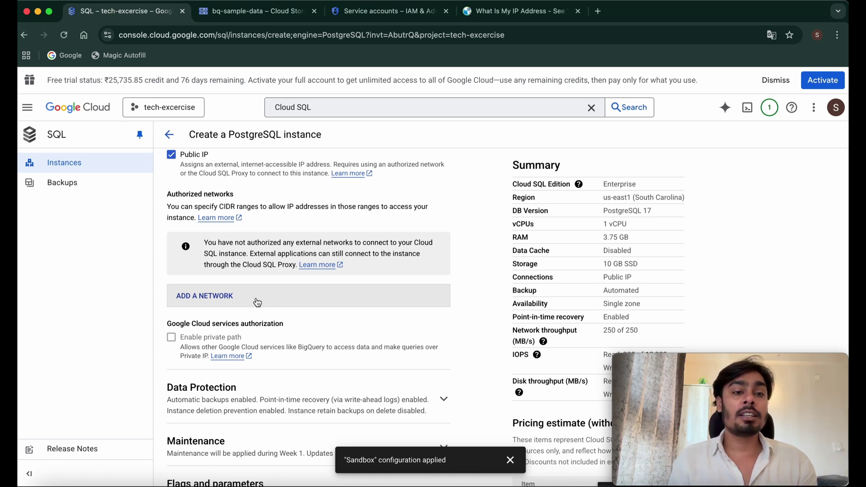
- Add an empty authorized network entry, Network 1, and collapse it
{"action": "left_click", "coordinate": [257, 301]}
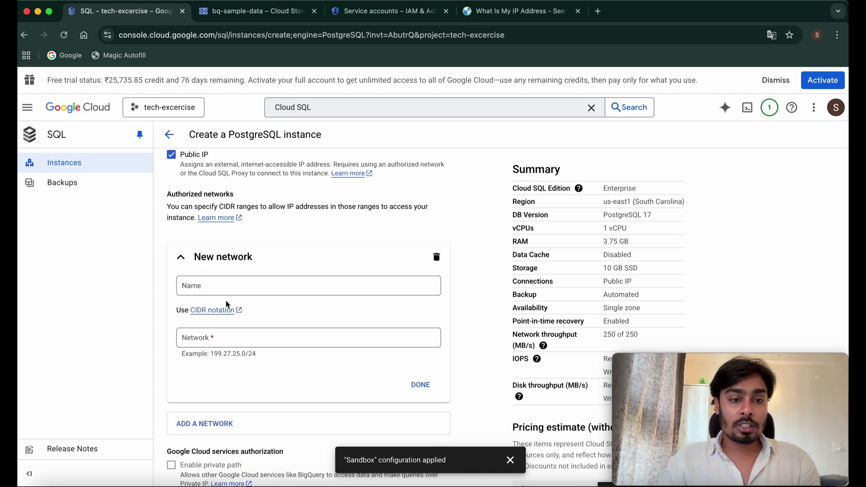
{"action": "scroll", "coordinate": [227, 305], "scroll_direction": "down", "scroll_amount": 3}
{"action": "left_click", "coordinate": [203, 201]}
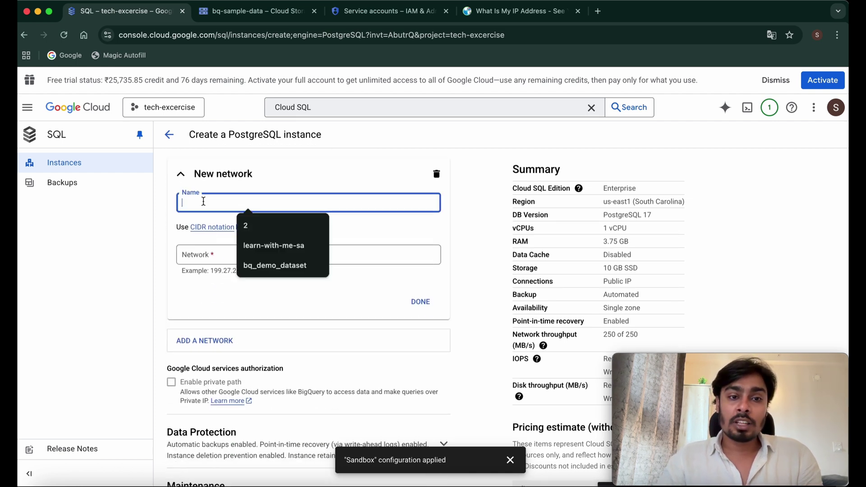
{"action": "left_click", "coordinate": [217, 255]}
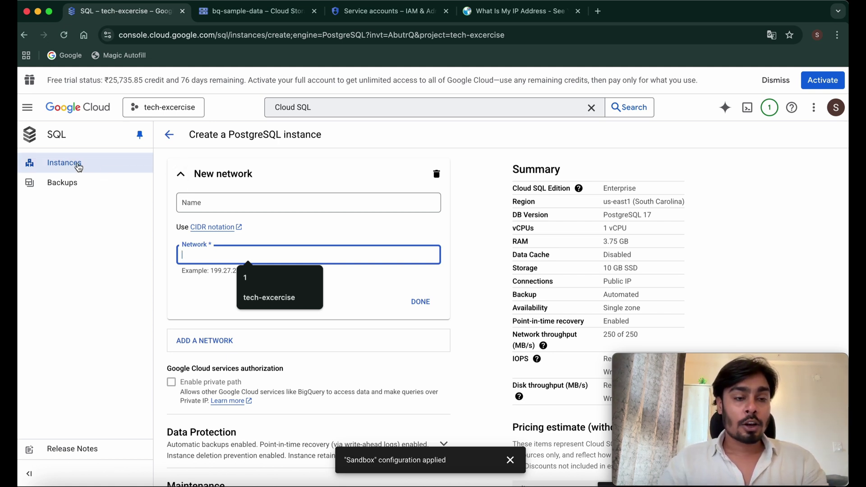
{"action": "left_click", "coordinate": [181, 175]}
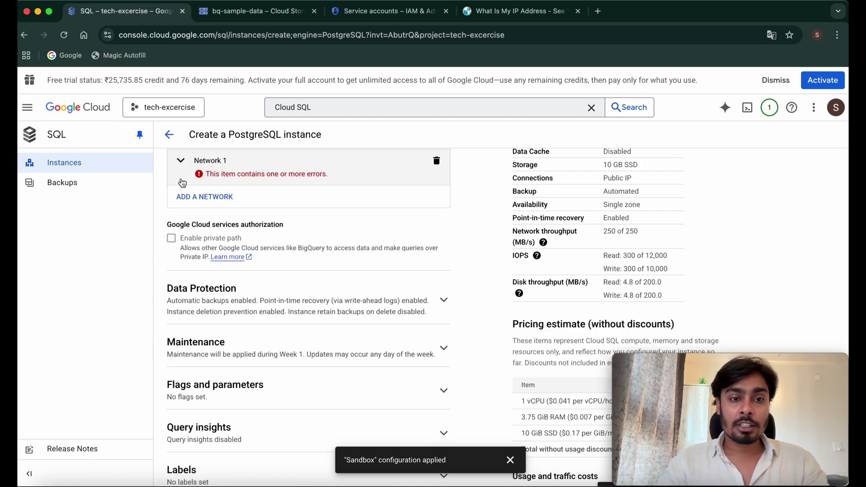
{"action": "scroll", "coordinate": [333, 270], "scroll_direction": "down", "scroll_amount": 1}
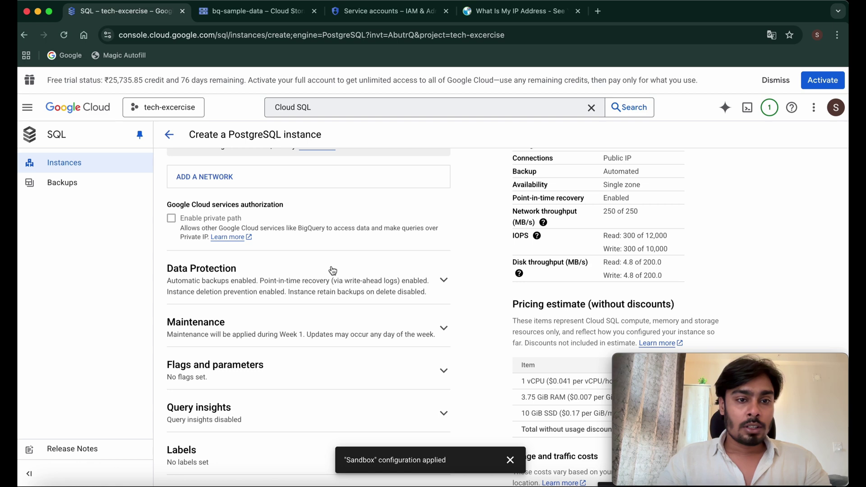
- In Data Protection, set the days of logs to 4
{"action": "left_click", "coordinate": [389, 287]}
{"action": "scroll", "coordinate": [395, 286], "scroll_direction": "down", "scroll_amount": 3}
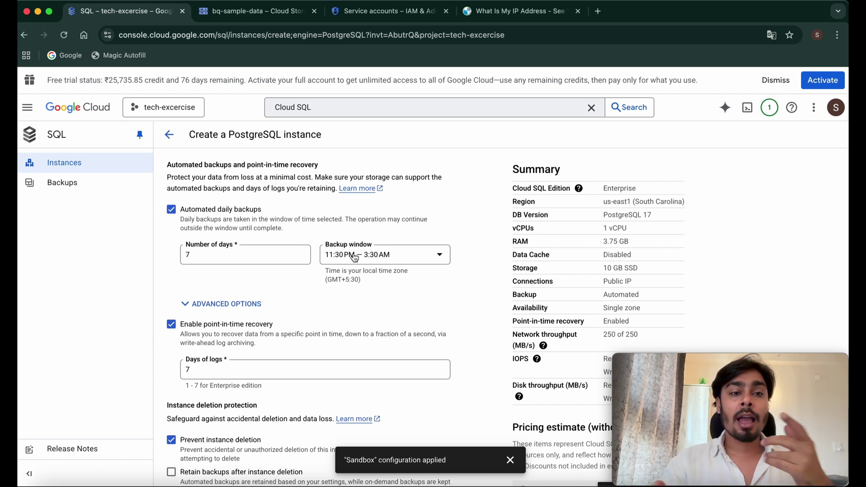
{"action": "scroll", "coordinate": [355, 257], "scroll_direction": "down", "scroll_amount": 2}
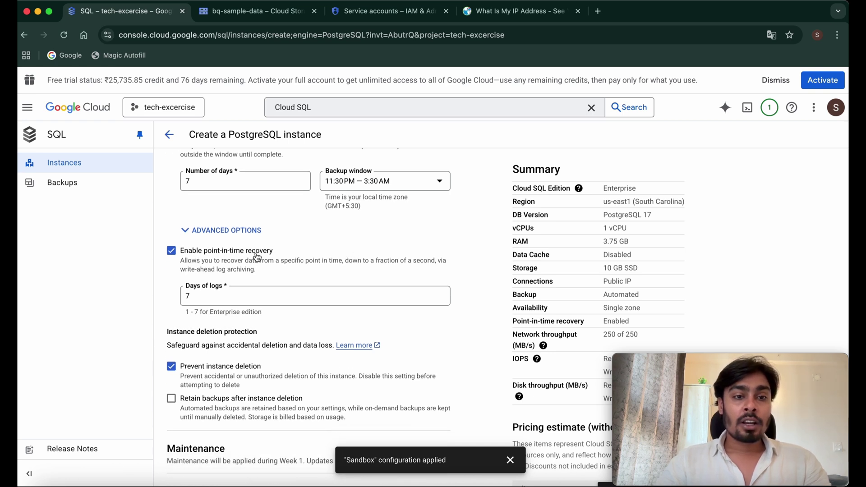
{"action": "left_click", "coordinate": [200, 291]}
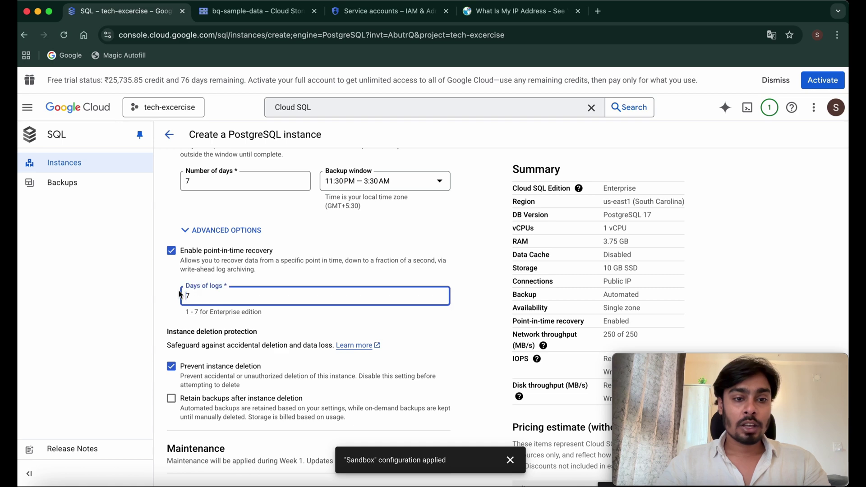
{"action": "key", "text": "BackSpace"}
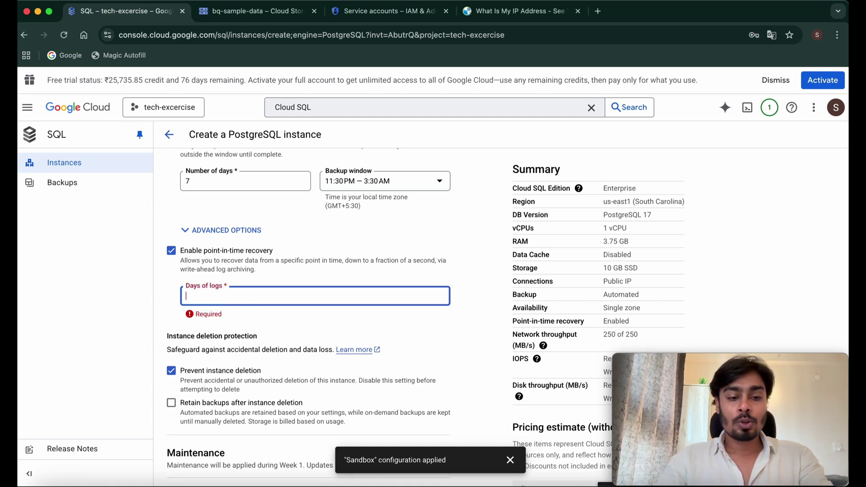
{"action": "type", "text": "4"}
- Turn off Prevent instance deletion
{"action": "scroll", "coordinate": [197, 256], "scroll_direction": "down", "scroll_amount": 3}
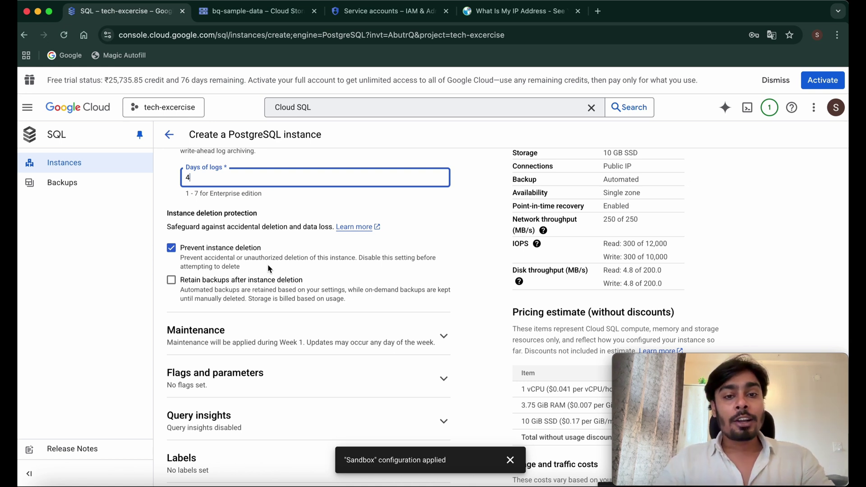
{"action": "left_click", "coordinate": [171, 247]}
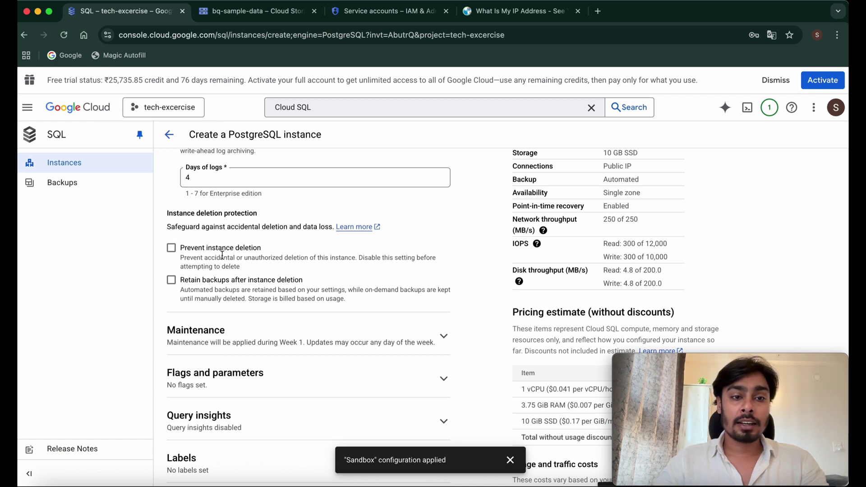
{"action": "left_click", "coordinate": [173, 251]}
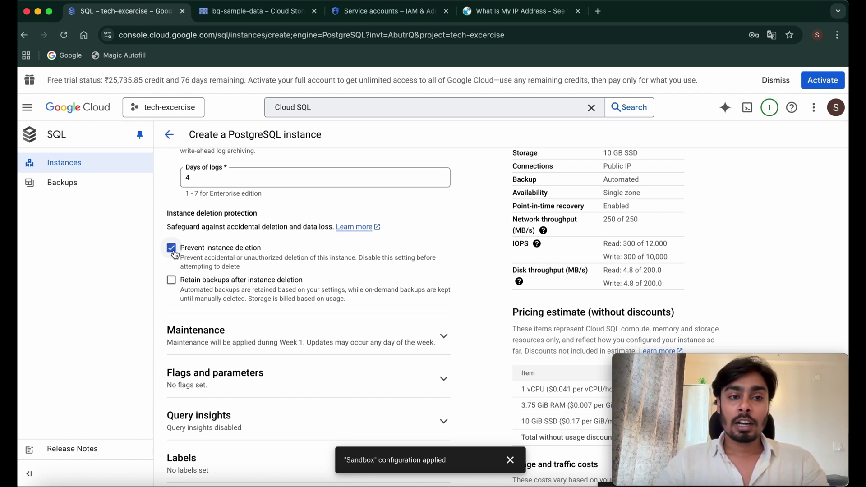
{"action": "left_click", "coordinate": [171, 249]}
- Expand the Maintenance, Flags and Query insights sections to review them
{"action": "left_click", "coordinate": [301, 333]}
{"action": "scroll", "coordinate": [301, 331], "scroll_direction": "down", "scroll_amount": 5}
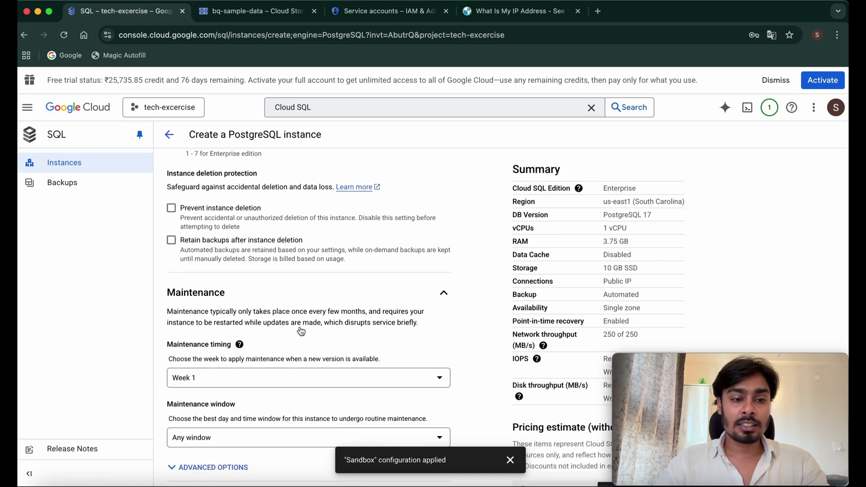
{"action": "left_click", "coordinate": [301, 331]}
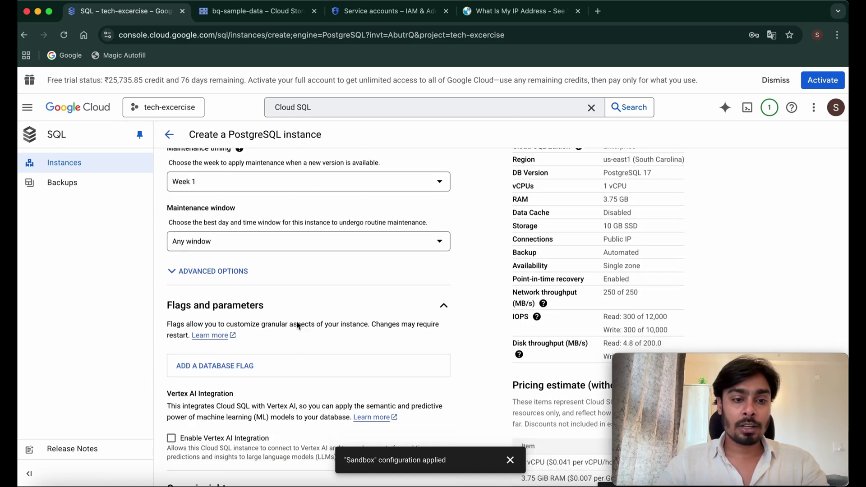
{"action": "scroll", "coordinate": [300, 327], "scroll_direction": "down", "scroll_amount": 3}
{"action": "left_click", "coordinate": [280, 351]}
{"action": "scroll", "coordinate": [279, 351], "scroll_direction": "down", "scroll_amount": 1}
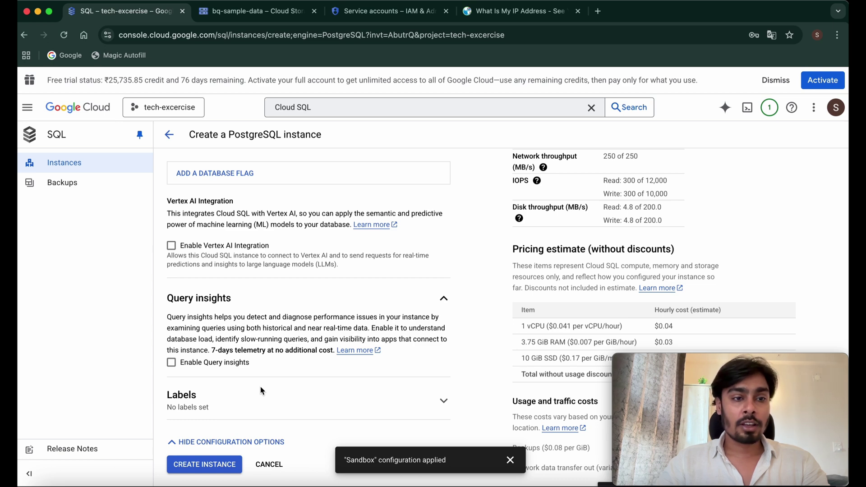
- Create the postgres PostgreSQL 17 instance and view it in the Cloud SQL instances list
{"action": "left_click", "coordinate": [199, 466]}
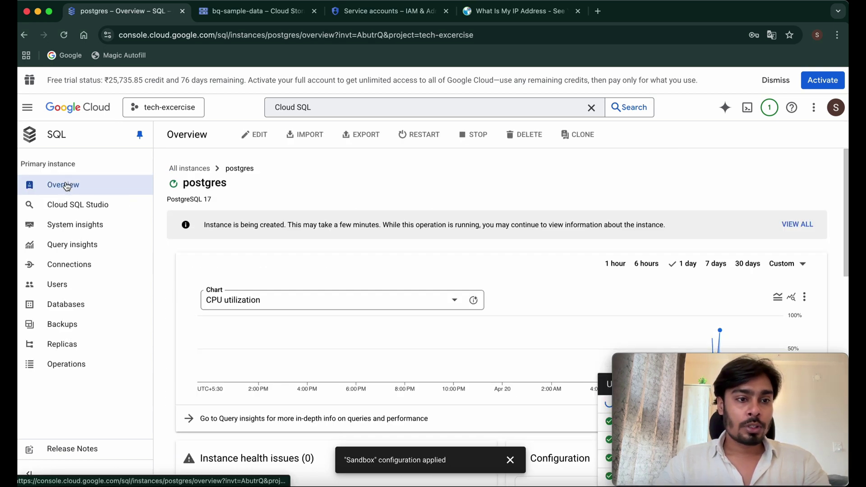
{"action": "left_click", "coordinate": [190, 169]}
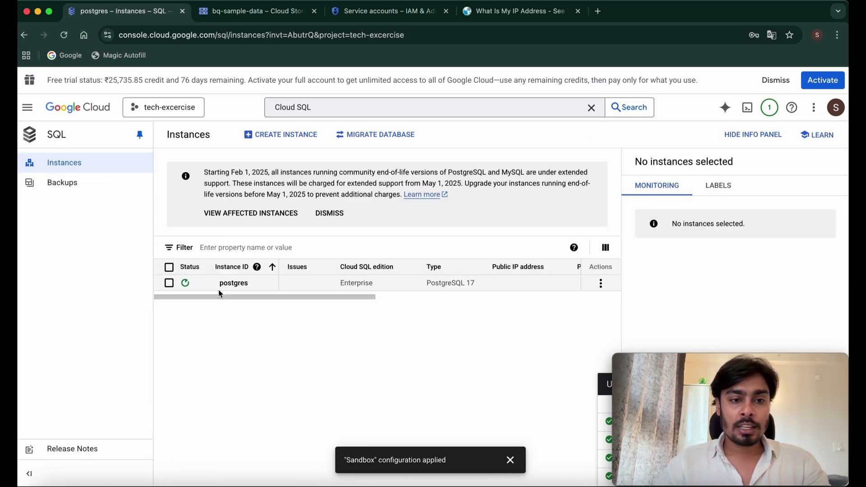
{"action": "mouse_move", "coordinate": [198, 284]}
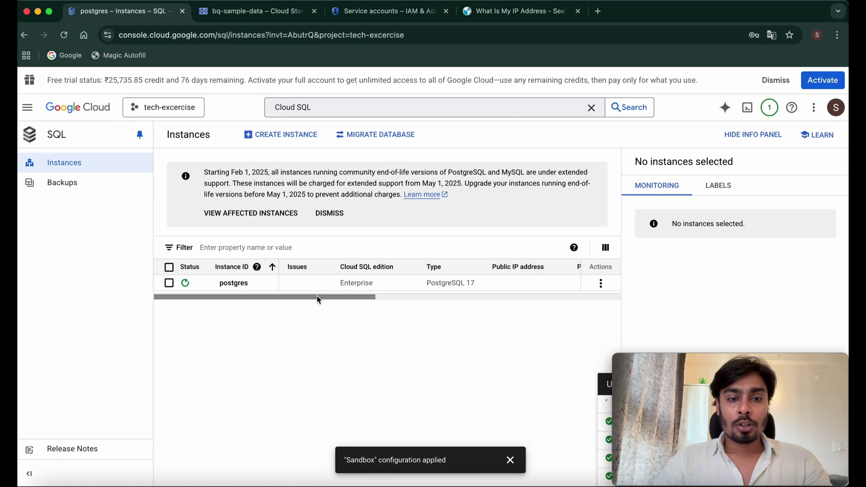
{"action": "mouse_move", "coordinate": [317, 297]}
{"action": "left_mouse_down"}
{"action": "mouse_move", "coordinate": [345, 300]}
{"action": "mouse_move", "coordinate": [313, 297]}
{"action": "left_mouse_up"}
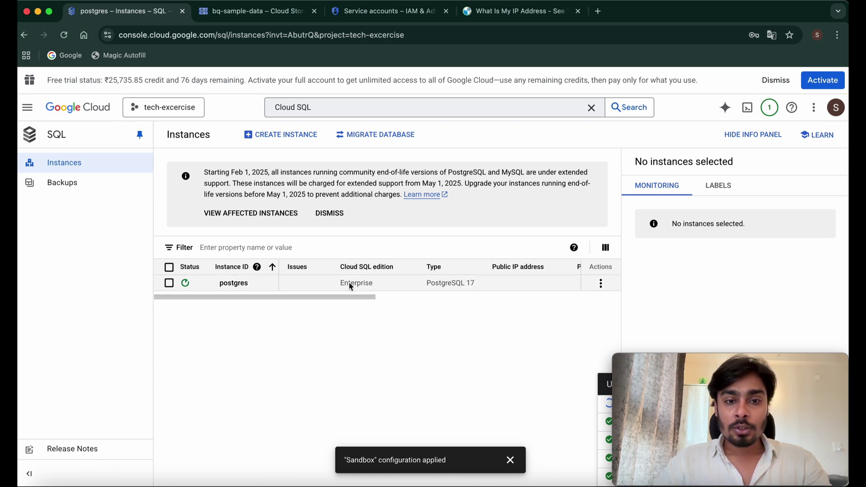
{"action": "scroll", "coordinate": [364, 296], "scroll_direction": "right", "scroll_amount": 3}
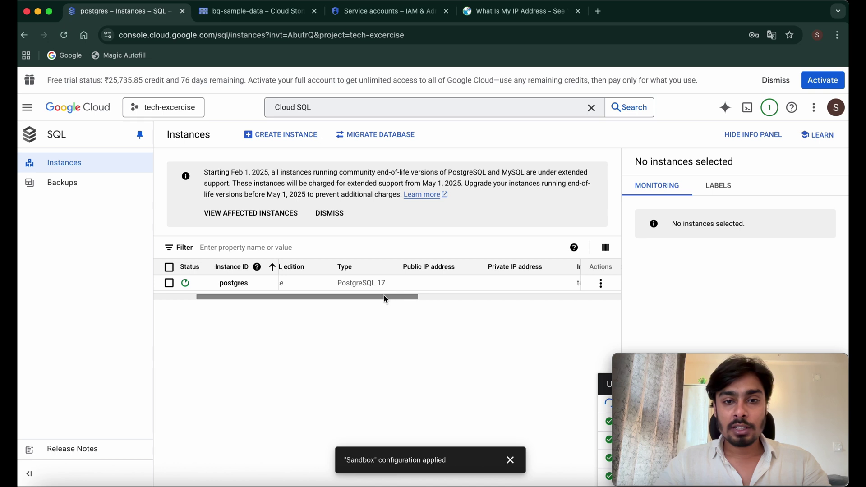
{"action": "left_click_drag", "start_coordinate": [384, 296], "coordinate": [513, 300]}
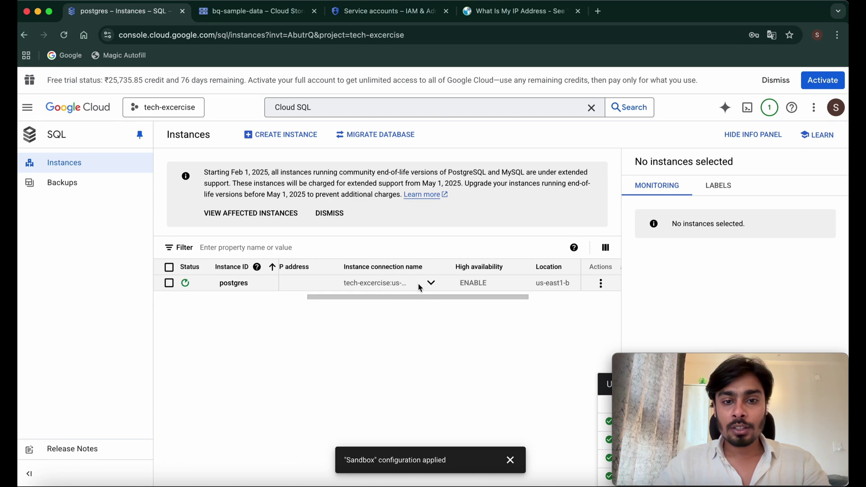
- Inspect the postgres instance's full connection name and its Actions menu
{"action": "left_click", "coordinate": [431, 284]}
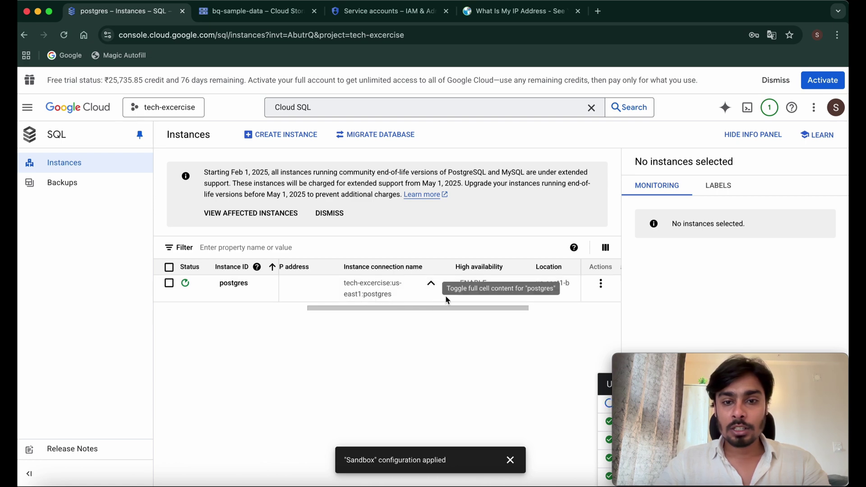
{"action": "left_click_drag", "start_coordinate": [467, 308], "coordinate": [535, 308]}
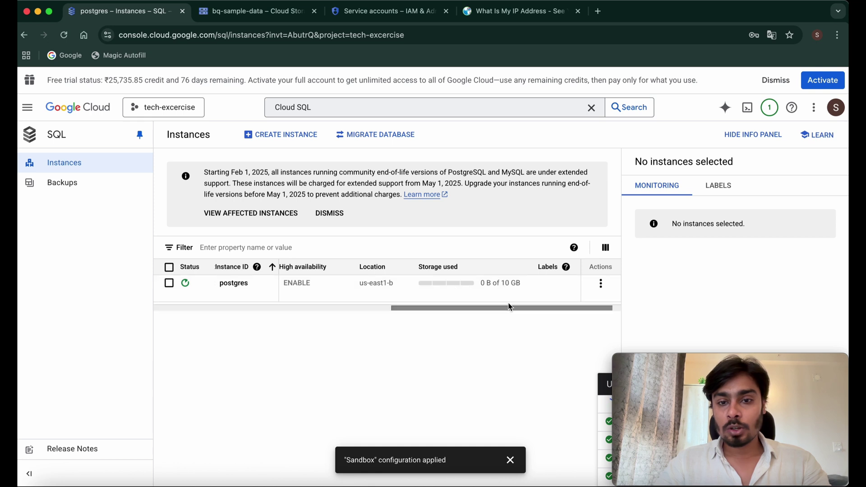
{"action": "left_click_drag", "start_coordinate": [508, 307], "coordinate": [575, 309]}
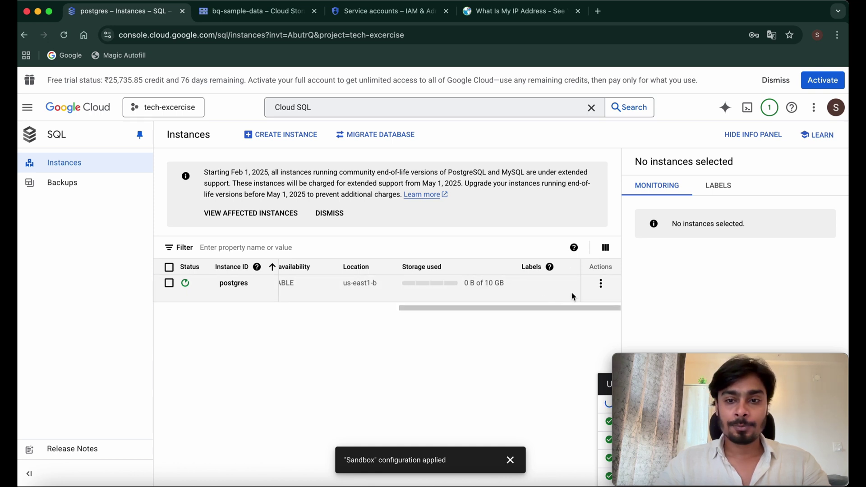
{"action": "left_click", "coordinate": [602, 291]}
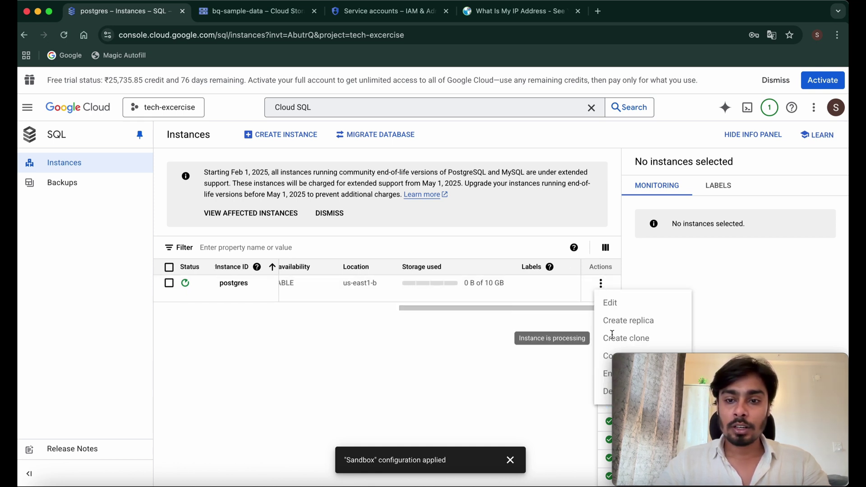
{"action": "left_click", "coordinate": [466, 337]}
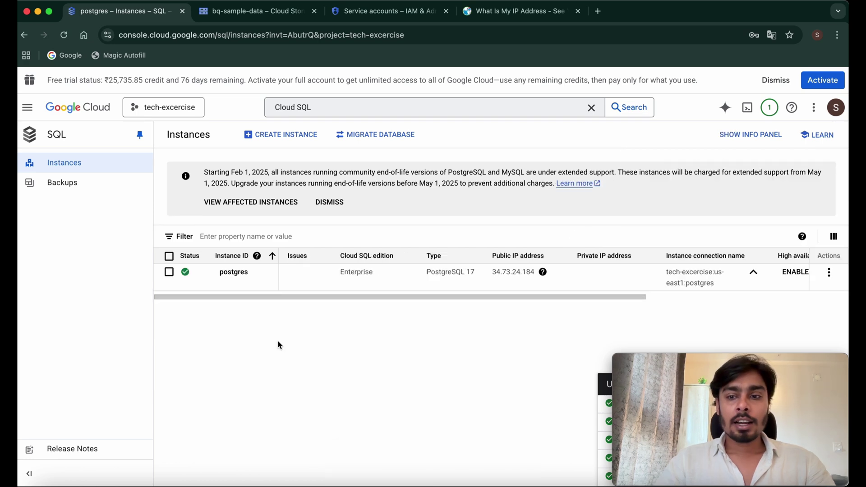
{"action": "left_click", "coordinate": [230, 280]}
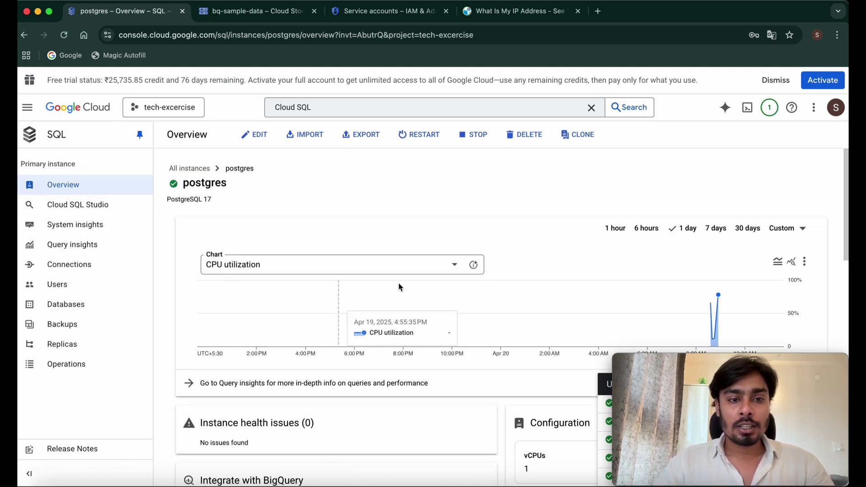
{"action": "scroll", "coordinate": [481, 333], "scroll_direction": "down", "scroll_amount": 7}
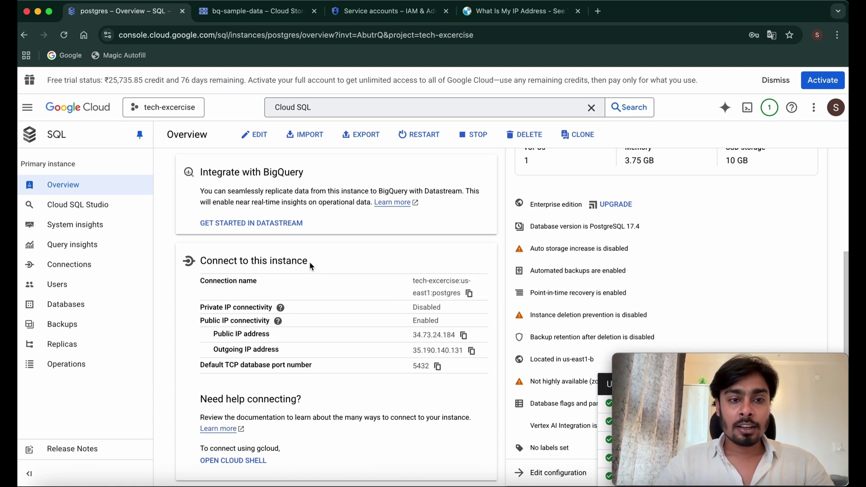
{"action": "left_click_drag", "start_coordinate": [310, 263], "coordinate": [201, 263]}
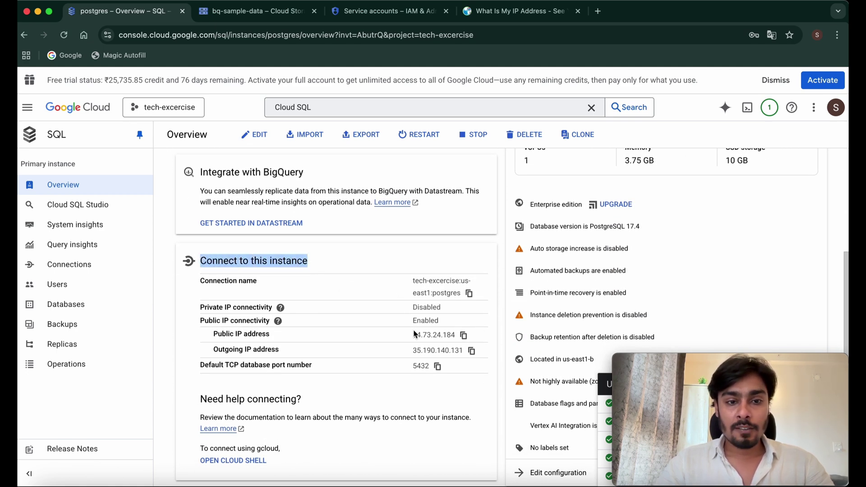
{"action": "left_click_drag", "start_coordinate": [413, 332], "coordinate": [469, 352]}
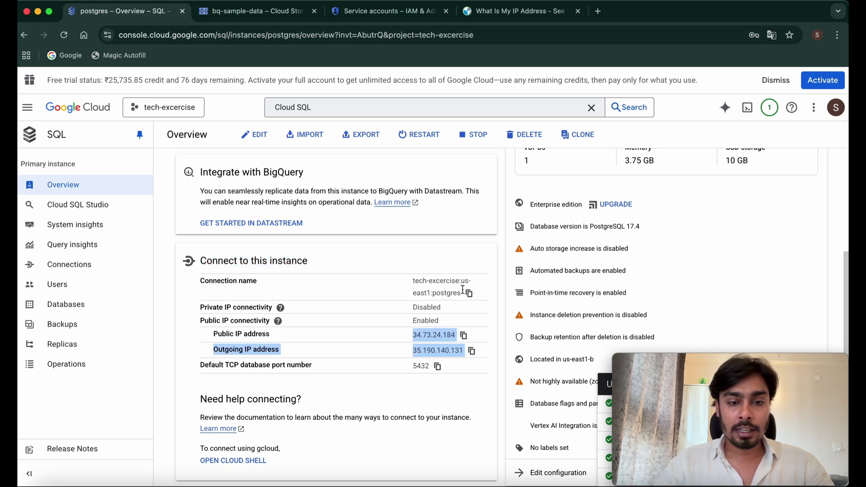
{"action": "scroll", "coordinate": [463, 290], "scroll_direction": "down", "scroll_amount": 3}
{"action": "scroll", "coordinate": [627, 262], "scroll_direction": "up", "scroll_amount": 3}
{"action": "left_click_drag", "start_coordinate": [630, 258], "coordinate": [536, 258]}
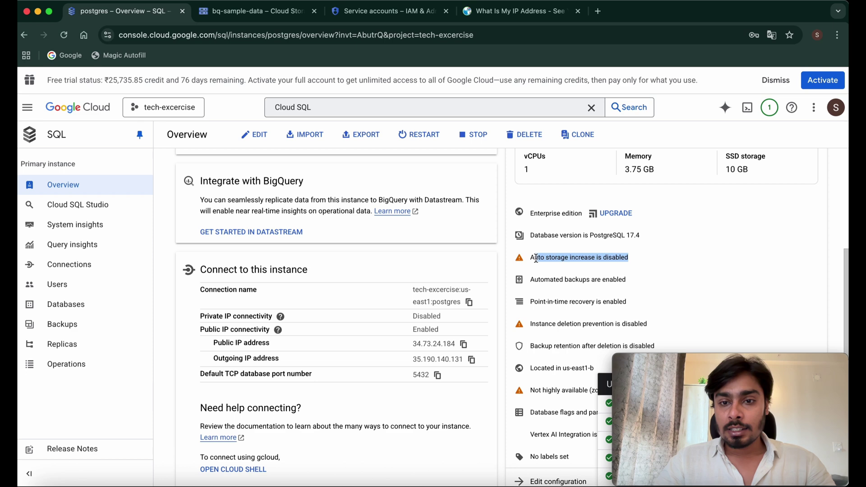
{"action": "scroll", "coordinate": [536, 258], "scroll_direction": "down", "scroll_amount": 2}
{"action": "left_click_drag", "start_coordinate": [650, 255], "coordinate": [531, 252]}
{"action": "scroll", "coordinate": [531, 252], "scroll_direction": "down", "scroll_amount": 2}
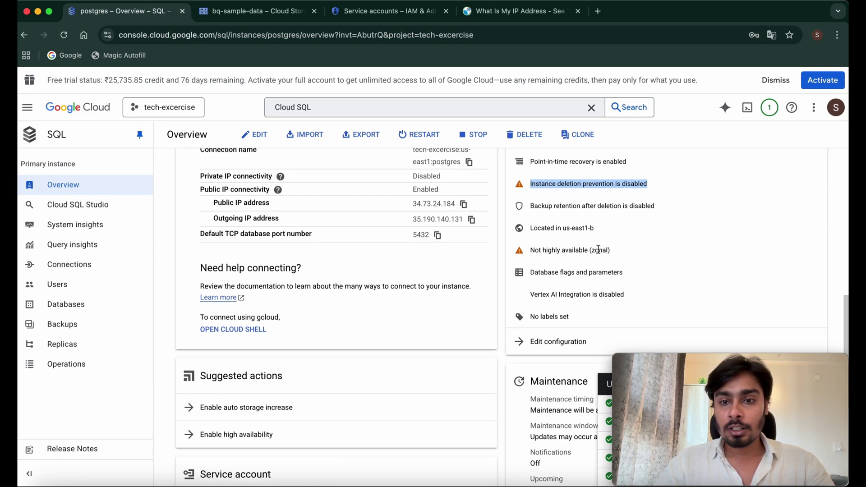
{"action": "left_click_drag", "start_coordinate": [618, 252], "coordinate": [531, 253]}
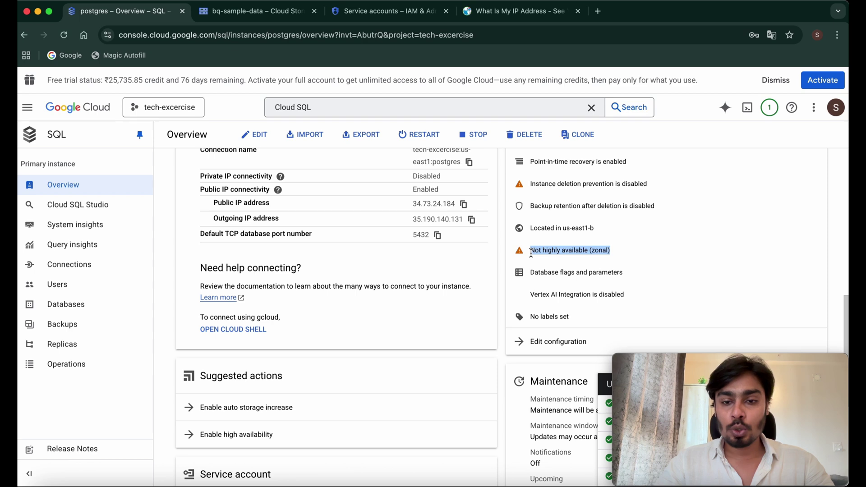
{"action": "scroll", "coordinate": [531, 254], "scroll_direction": "down", "scroll_amount": 5}
{"action": "left_click_drag", "start_coordinate": [530, 189], "coordinate": [531, 243]}
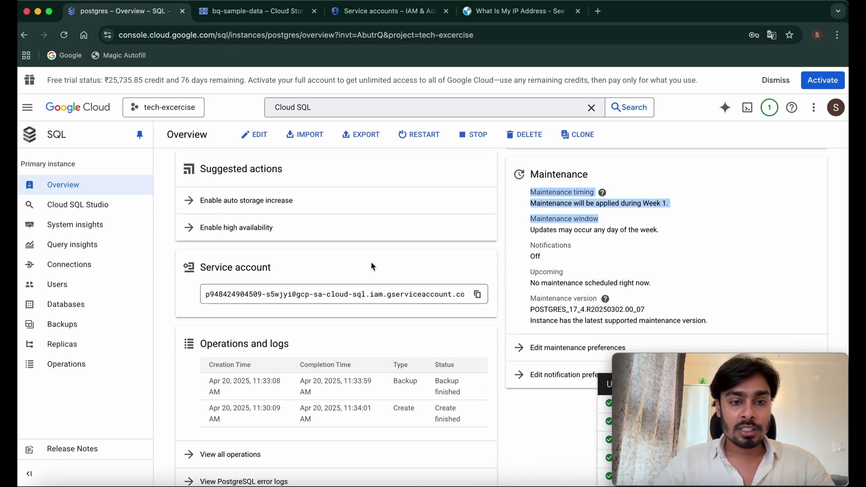
{"action": "scroll", "coordinate": [371, 266], "scroll_direction": "down", "scroll_amount": 1}
{"action": "scroll", "coordinate": [391, 445], "scroll_direction": "up", "scroll_amount": 6}
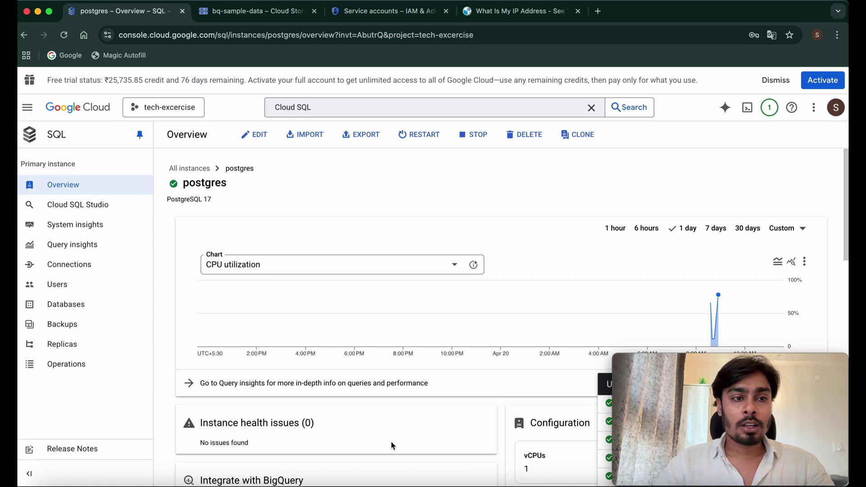
{"action": "scroll", "coordinate": [392, 445], "scroll_direction": "down", "scroll_amount": 3}
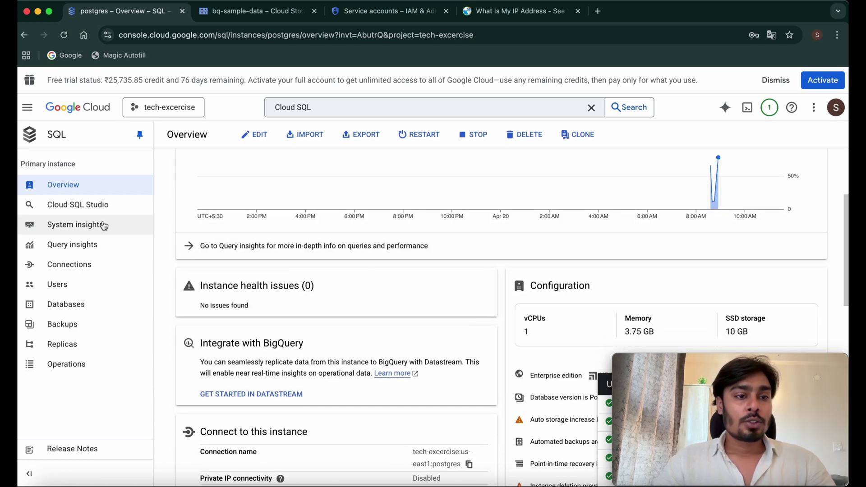
- Review the postgres instance's System insights (77.778% P99 CPU, 2.234% disk), then go to Query insights
{"action": "left_click", "coordinate": [73, 229]}
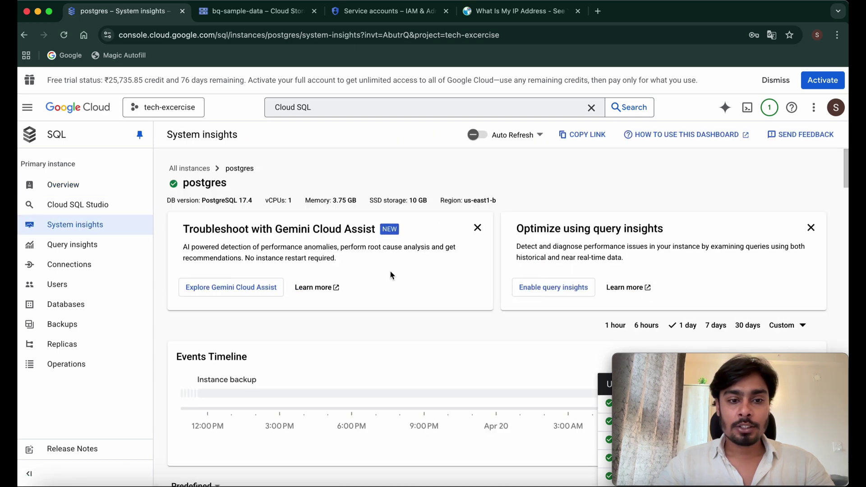
{"action": "scroll", "coordinate": [391, 274], "scroll_direction": "down", "scroll_amount": 6}
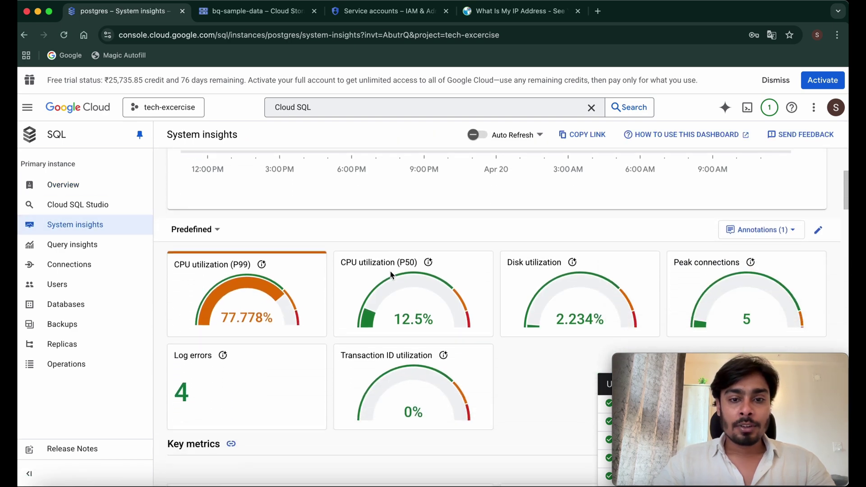
{"action": "scroll", "coordinate": [390, 274], "scroll_direction": "down", "scroll_amount": 1}
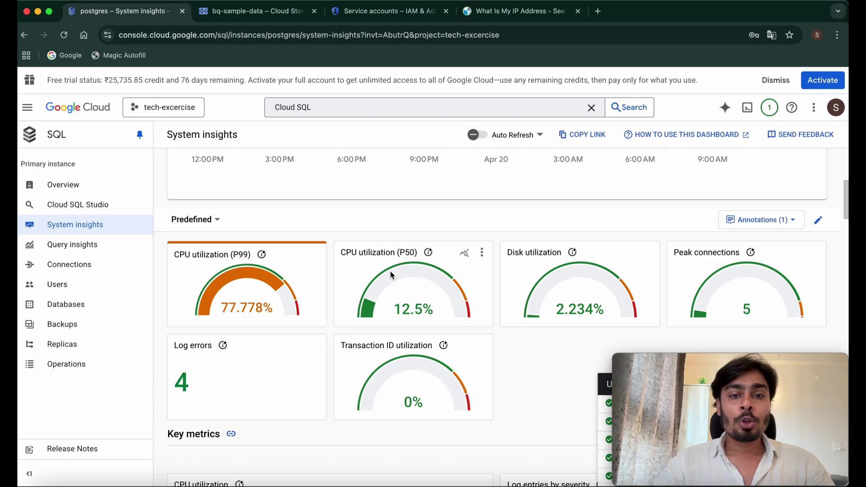
{"action": "scroll", "coordinate": [390, 271], "scroll_direction": "down", "scroll_amount": 2}
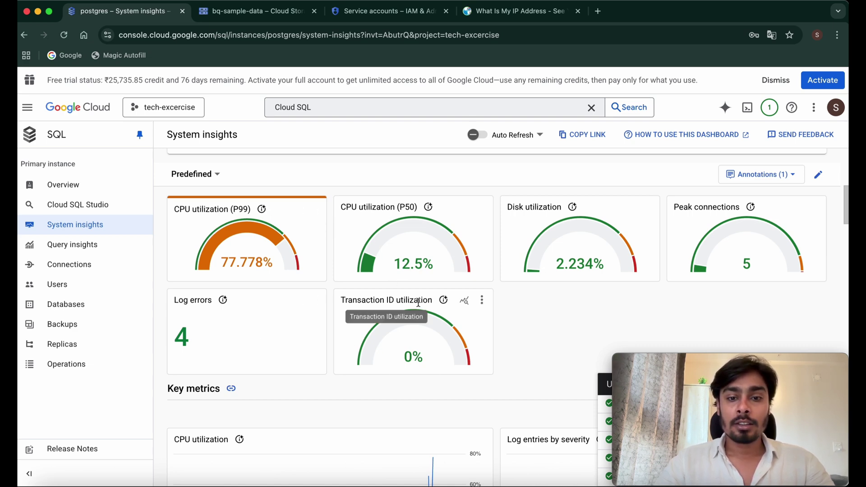
{"action": "scroll", "coordinate": [418, 302], "scroll_direction": "down", "scroll_amount": 8}
{"action": "left_click", "coordinate": [78, 248]}
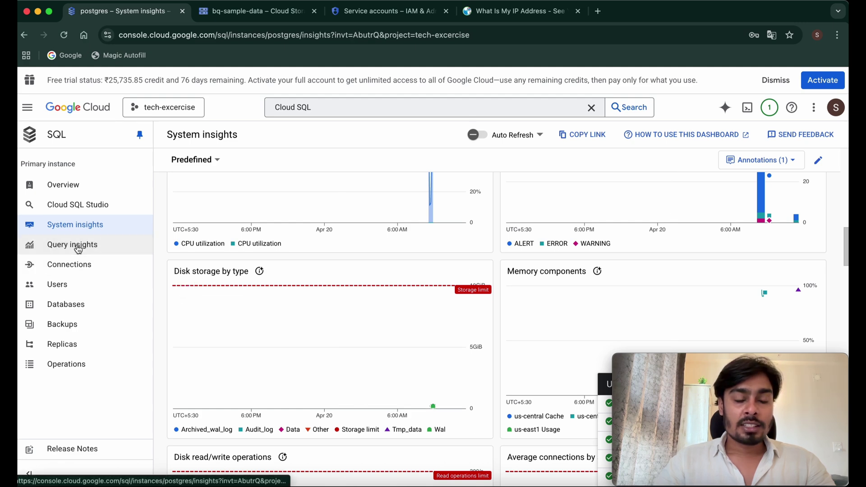
{"action": "left_click", "coordinate": [78, 246]}
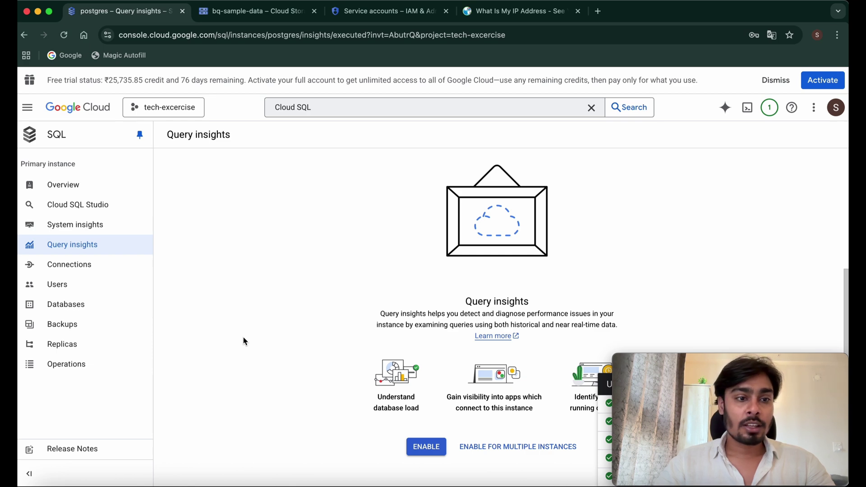
- Review the instance's Connections summary and Networking settings
{"action": "left_click", "coordinate": [68, 267]}
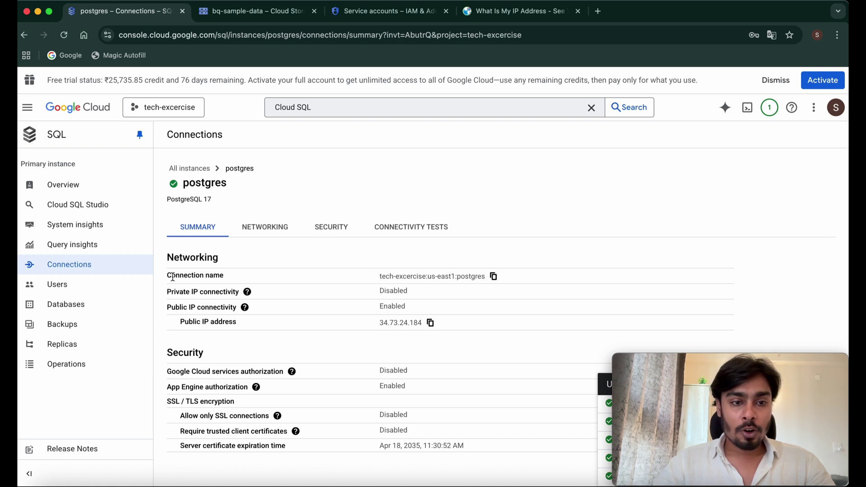
{"action": "left_click_drag", "start_coordinate": [170, 275], "coordinate": [433, 445]}
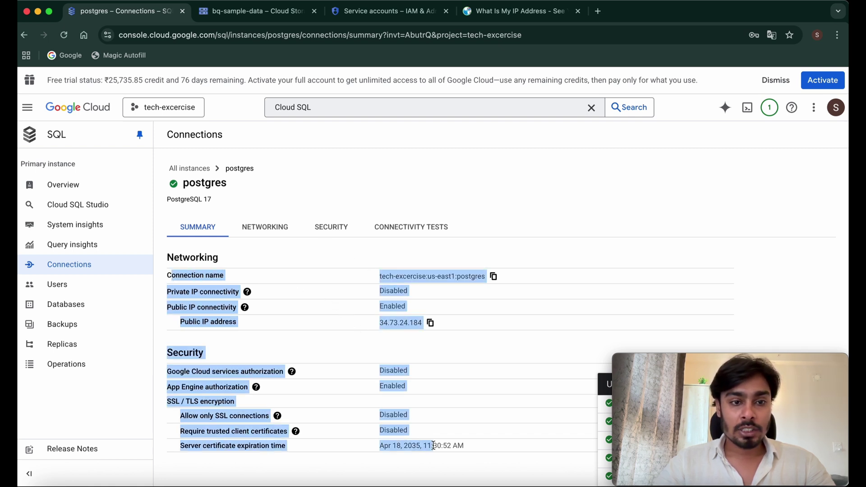
{"action": "left_click", "coordinate": [268, 232]}
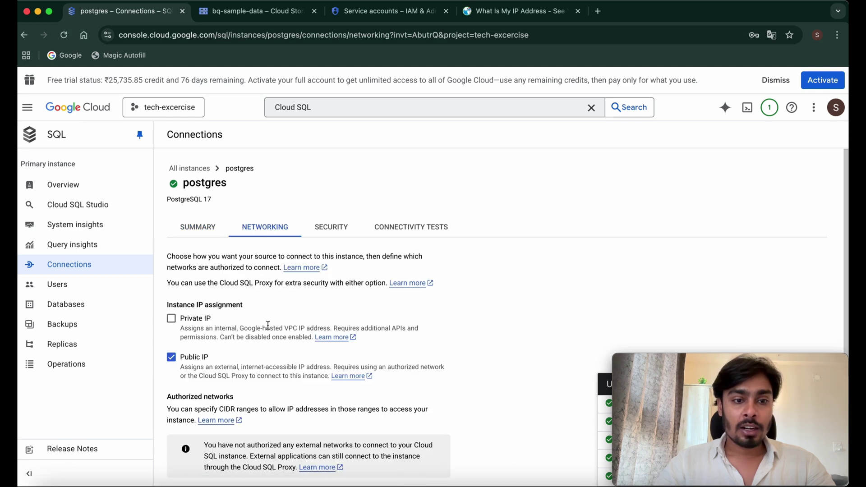
{"action": "scroll", "coordinate": [268, 325], "scroll_direction": "down", "scroll_amount": 3}
{"action": "scroll", "coordinate": [268, 325], "scroll_direction": "down", "scroll_amount": 2}
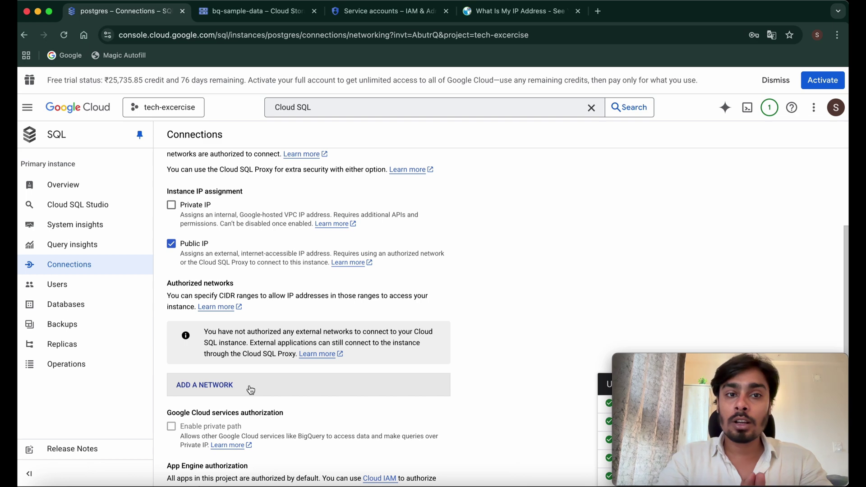
{"action": "scroll", "coordinate": [251, 389], "scroll_direction": "up", "scroll_amount": 5}
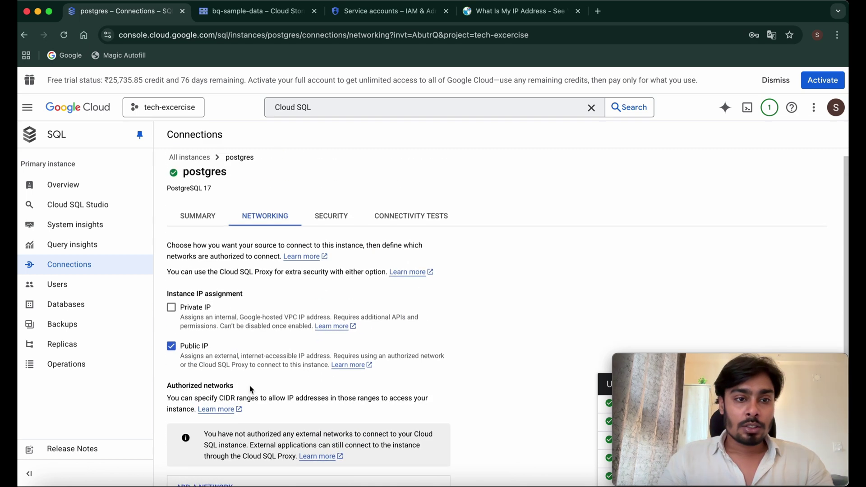
- Check the SSL security settings, then bring up the Connectivity Tests section
{"action": "left_click", "coordinate": [321, 229]}
{"action": "scroll", "coordinate": [340, 370], "scroll_direction": "down", "scroll_amount": 6}
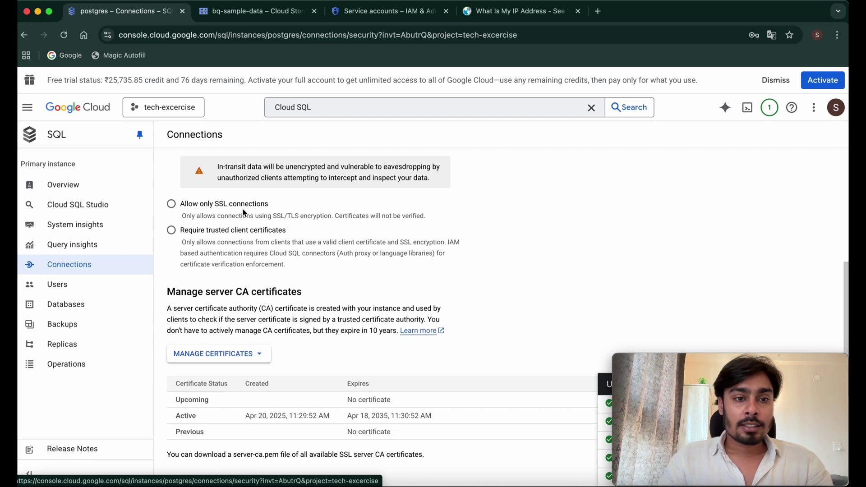
{"action": "scroll", "coordinate": [298, 243], "scroll_direction": "up", "scroll_amount": 6}
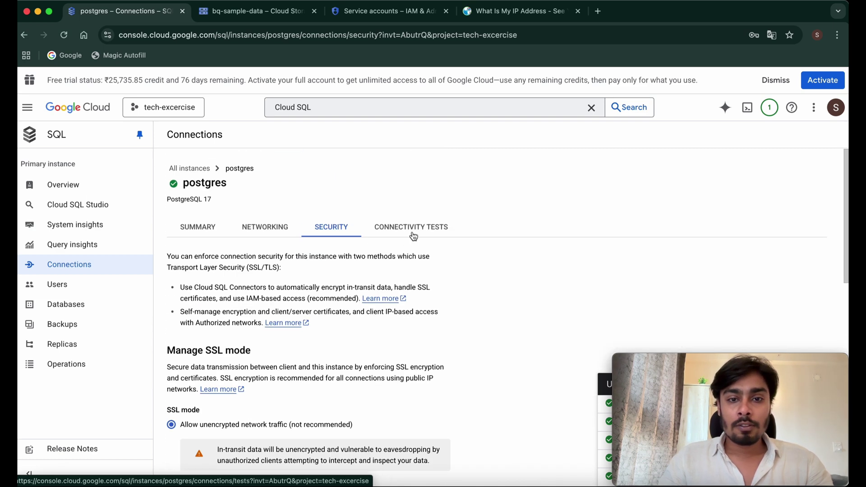
{"action": "left_click", "coordinate": [411, 232]}
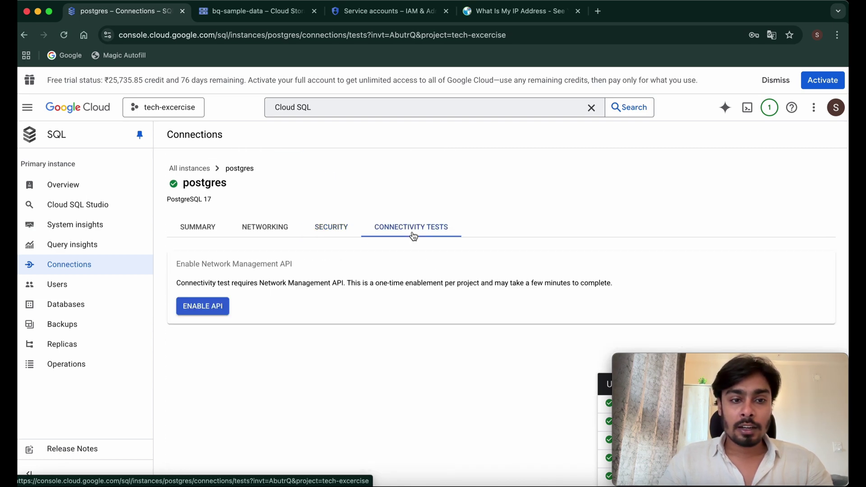
- Show the instance's Users list and highlight the built-in postgres user entry
{"action": "left_click", "coordinate": [58, 286]}
{"action": "triple_click", "coordinate": [378, 332]}
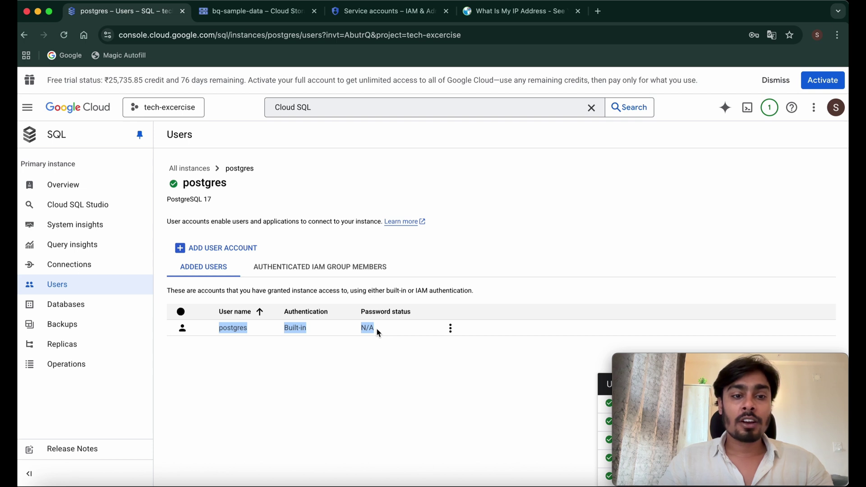
{"action": "double_click", "coordinate": [238, 328]}
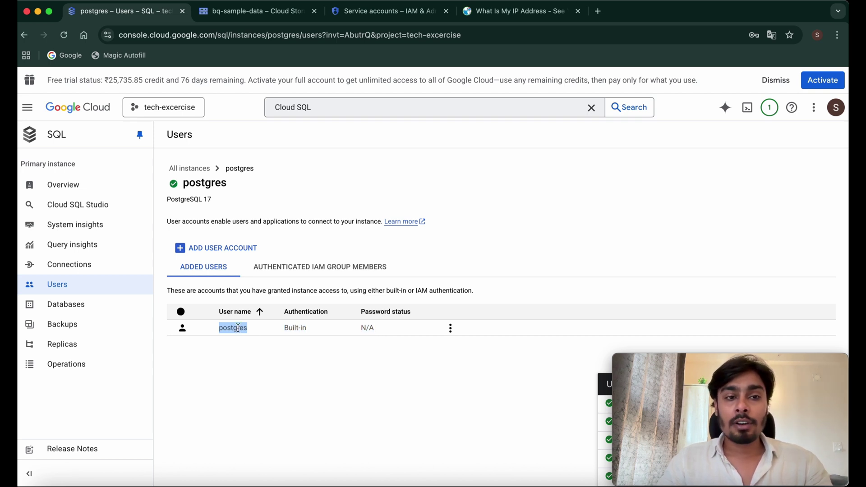
- Add a new built-in user account with a chosen user name and password
{"action": "left_click", "coordinate": [187, 252]}
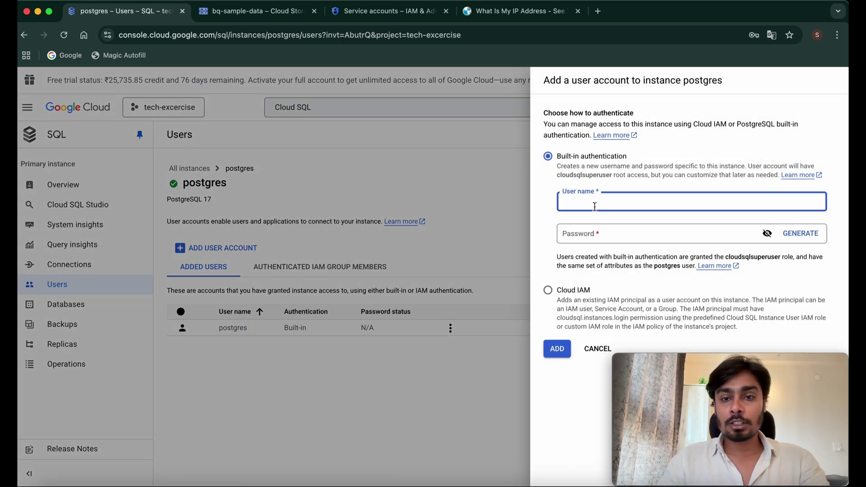
{"action": "type", "text": "sumit"}
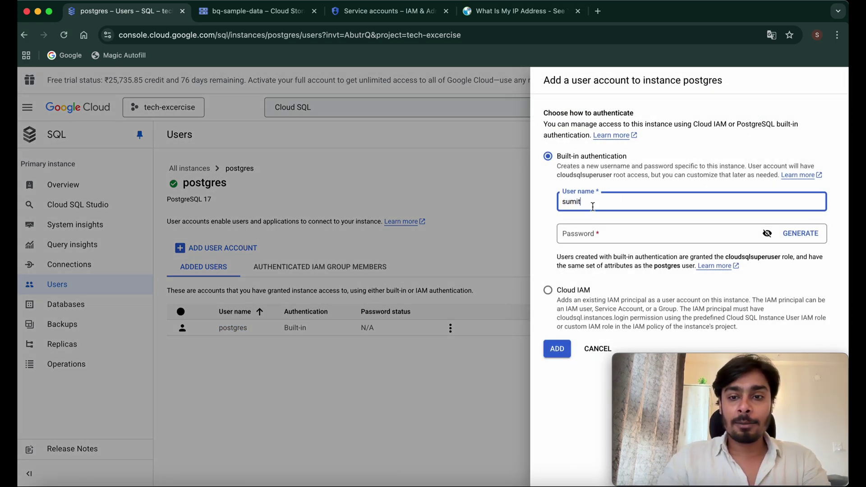
{"action": "left_click", "coordinate": [586, 233]}
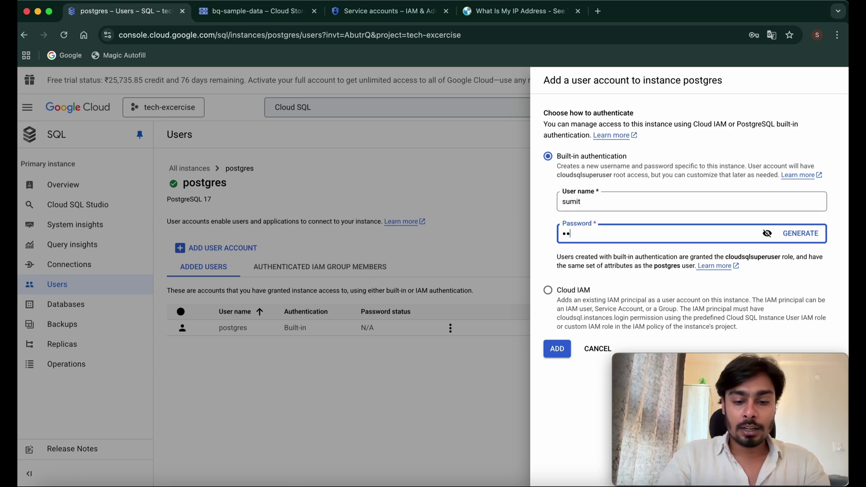
{"action": "left_click", "coordinate": [557, 348]}
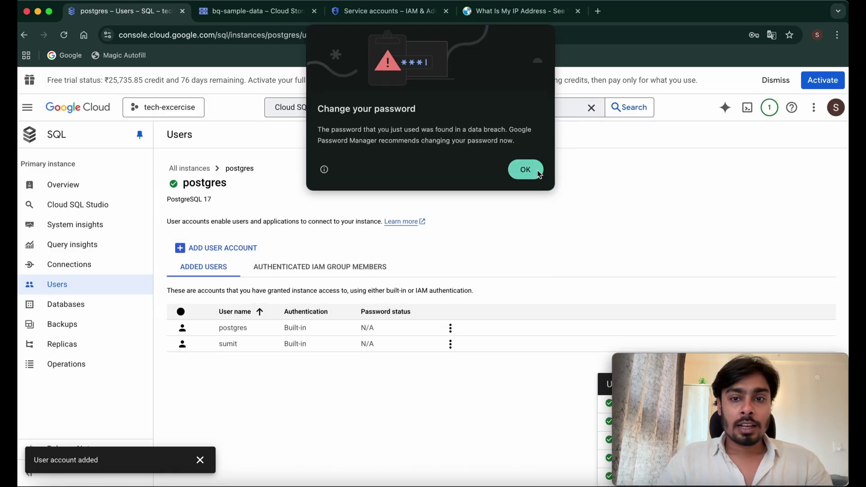
{"action": "left_click_drag", "start_coordinate": [218, 350], "coordinate": [420, 348]}
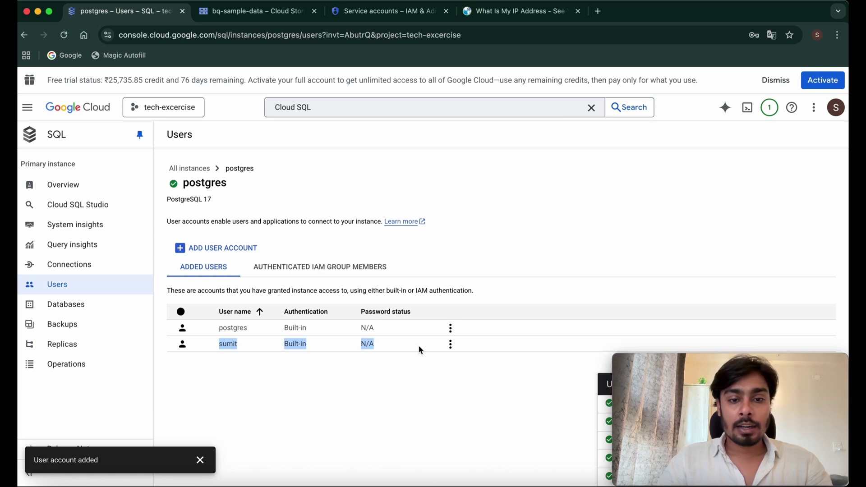
- Create the database my-first-db from the Databases page and check it in the list
{"action": "left_click", "coordinate": [91, 306]}
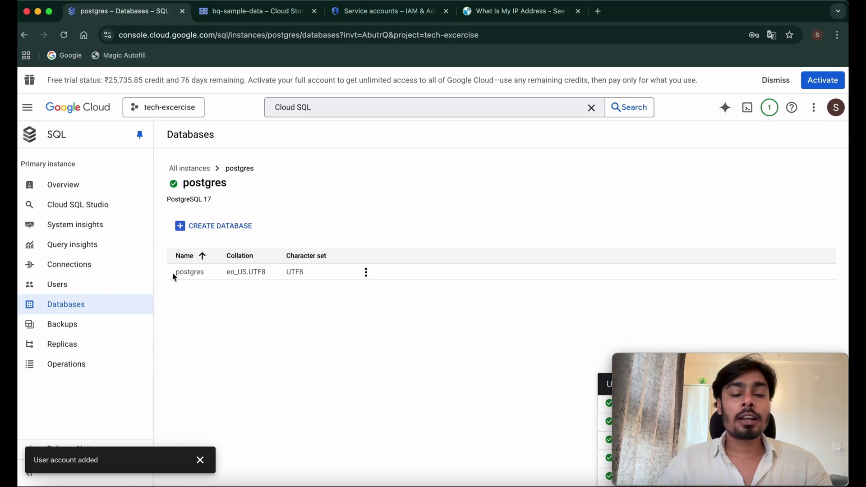
{"action": "left_click", "coordinate": [204, 226]}
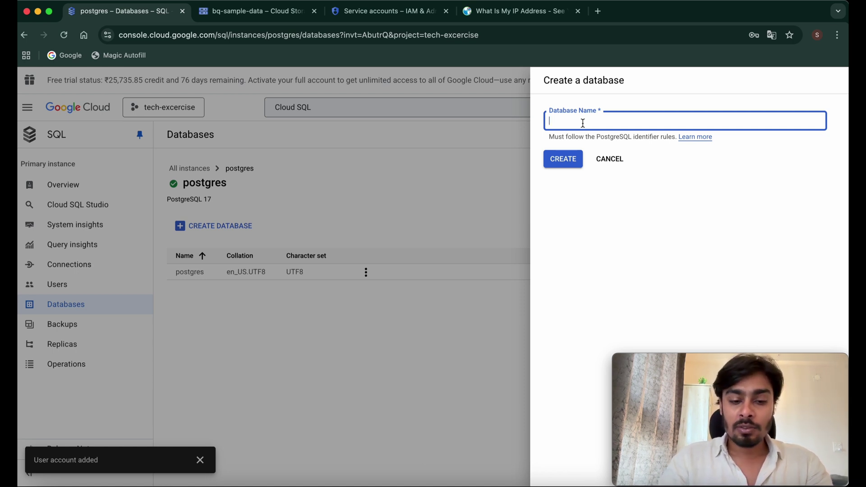
{"action": "type", "text": "my-first-db"}
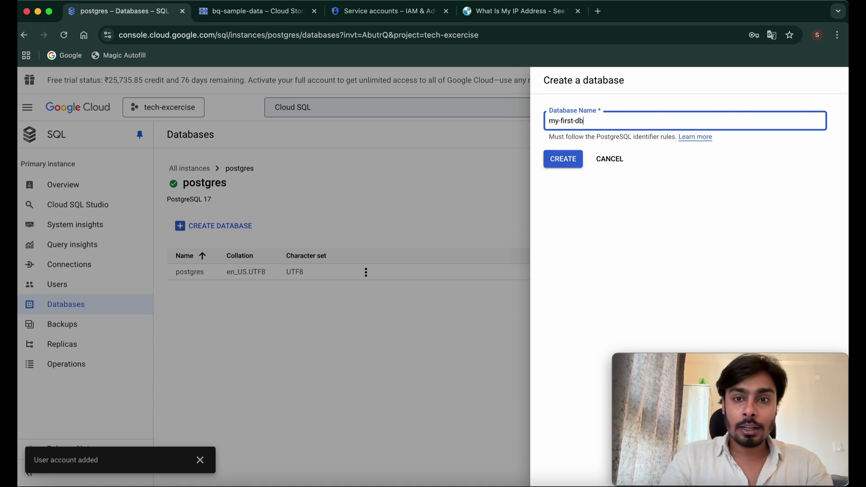
{"action": "left_click", "coordinate": [564, 159]}
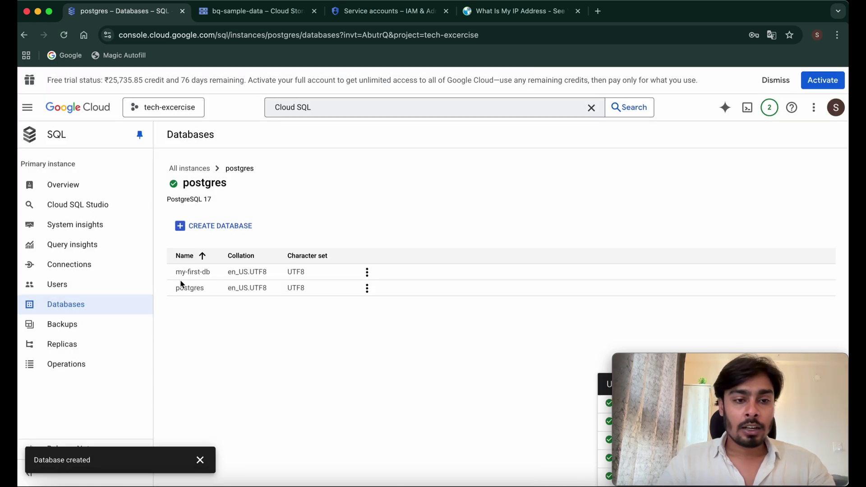
{"action": "left_click_drag", "start_coordinate": [174, 277], "coordinate": [386, 271]}
{"action": "left_click", "coordinate": [334, 370]}
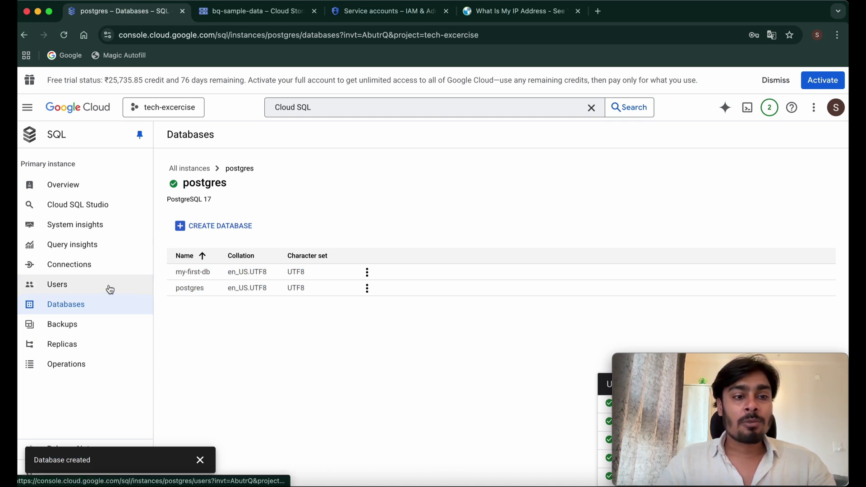
- Look through the Backups, Replicas and Operations pages, then go to Cloud SQL Studio
{"action": "left_click", "coordinate": [93, 319]}
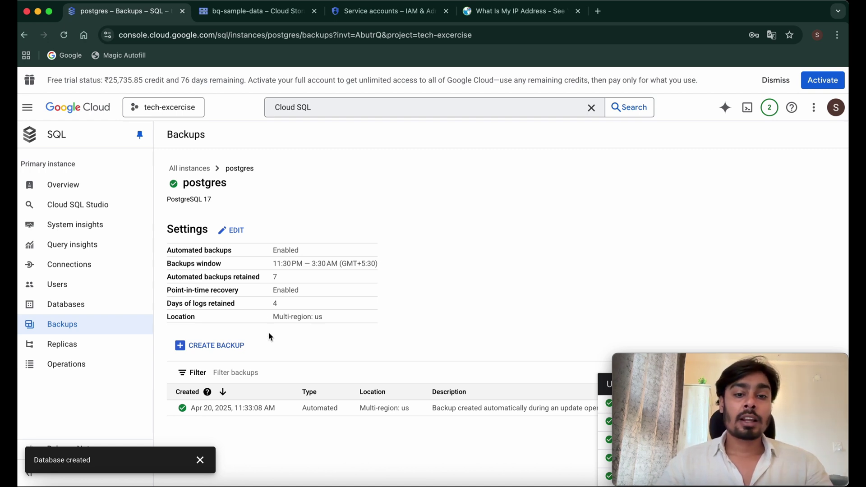
{"action": "left_click", "coordinate": [50, 345]}
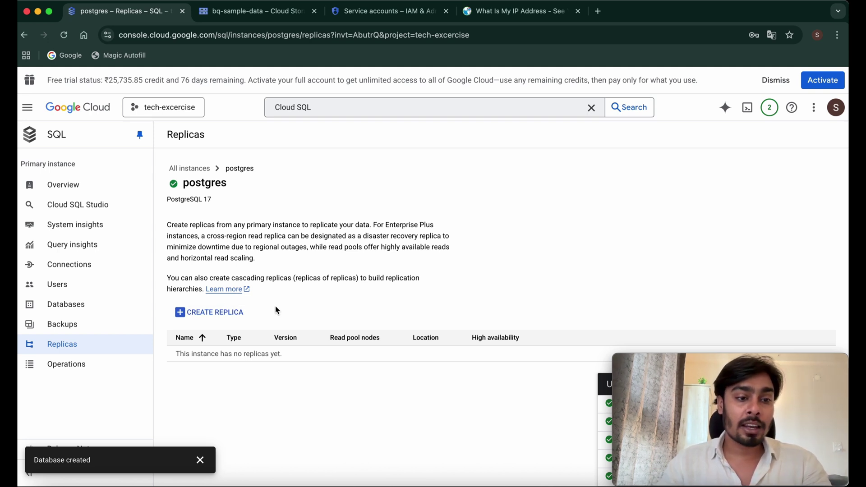
{"action": "left_click", "coordinate": [83, 363]}
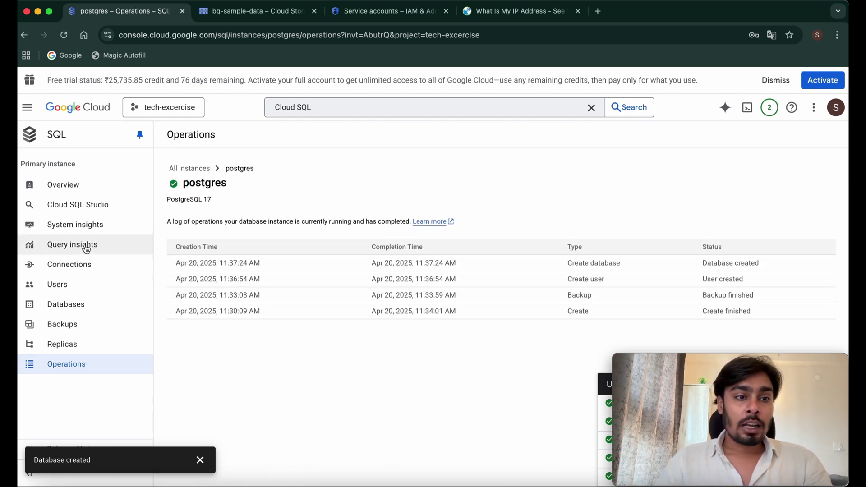
{"action": "left_click", "coordinate": [90, 210]}
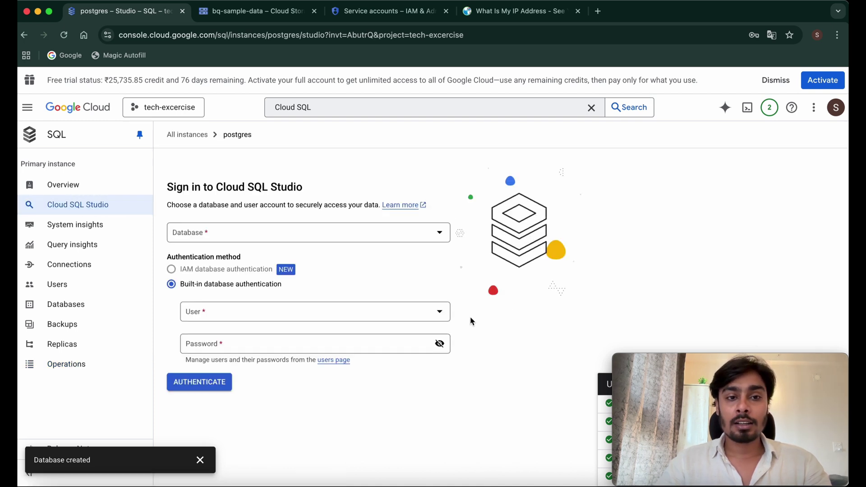
- Authenticate to my-first-db as the newly created user with its password
{"action": "left_click", "coordinate": [416, 236]}
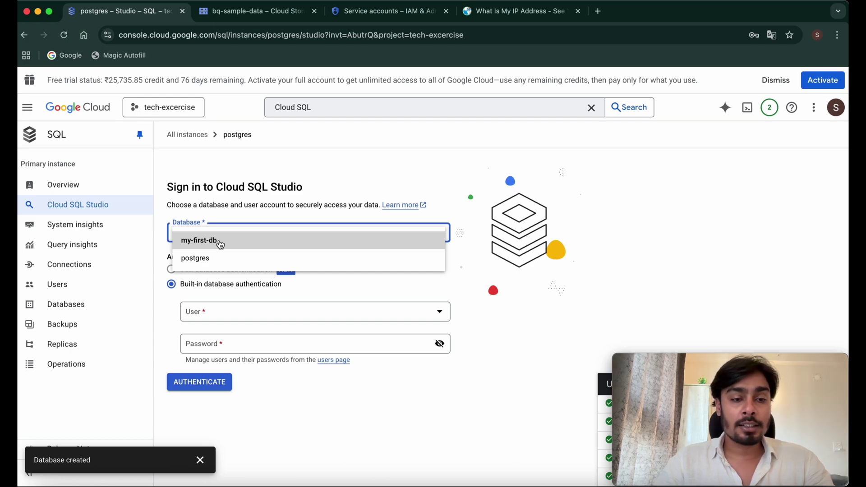
{"action": "left_click", "coordinate": [220, 244]}
{"action": "mouse_move", "coordinate": [196, 291]}
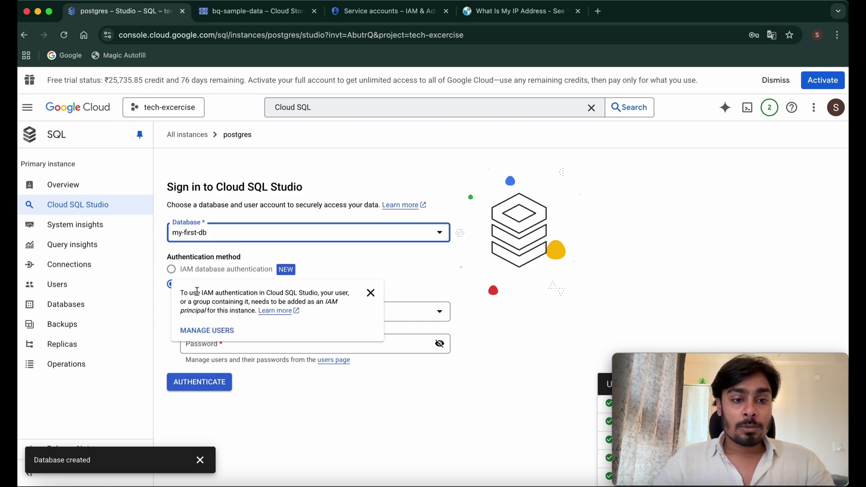
{"action": "left_click", "coordinate": [291, 316]}
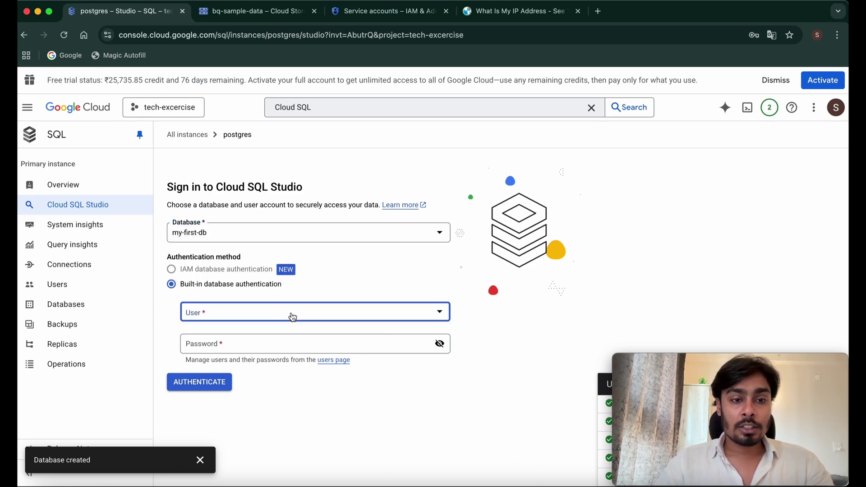
{"action": "left_click", "coordinate": [233, 340]}
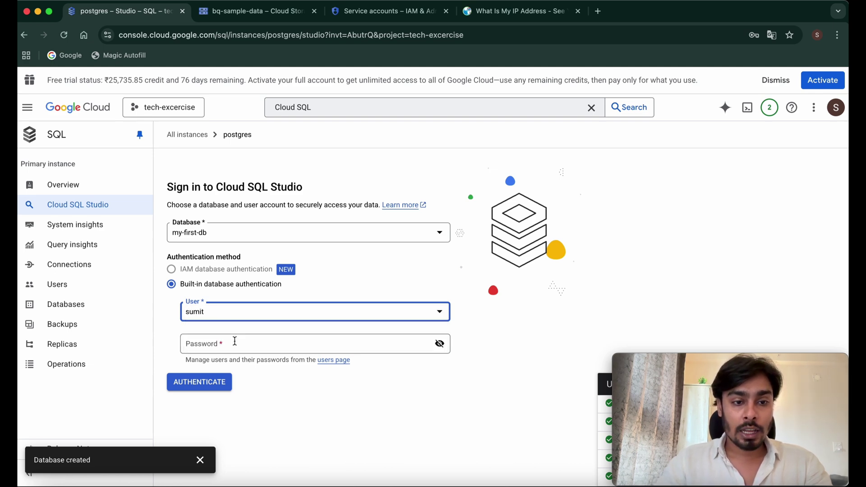
{"action": "left_click", "coordinate": [235, 341]}
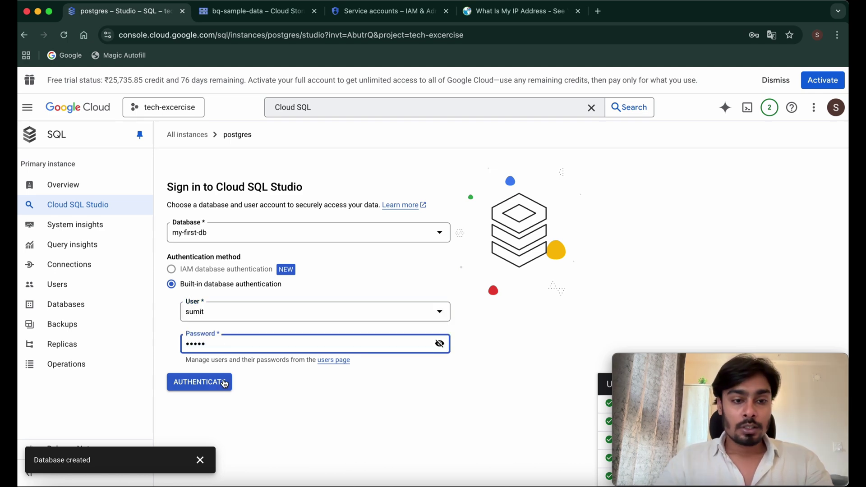
{"action": "left_click", "coordinate": [214, 389]}
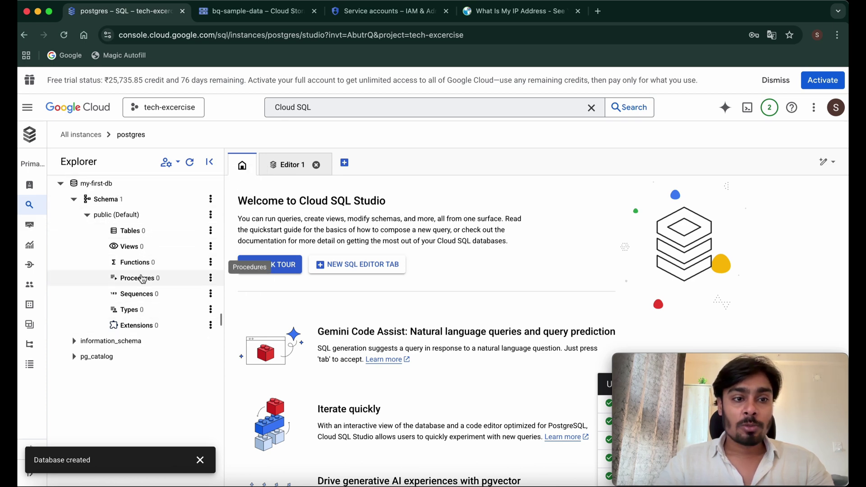
- In a new SQL editor, run create table test (id INTEGER); and expand Tables
{"action": "left_click", "coordinate": [352, 267]}
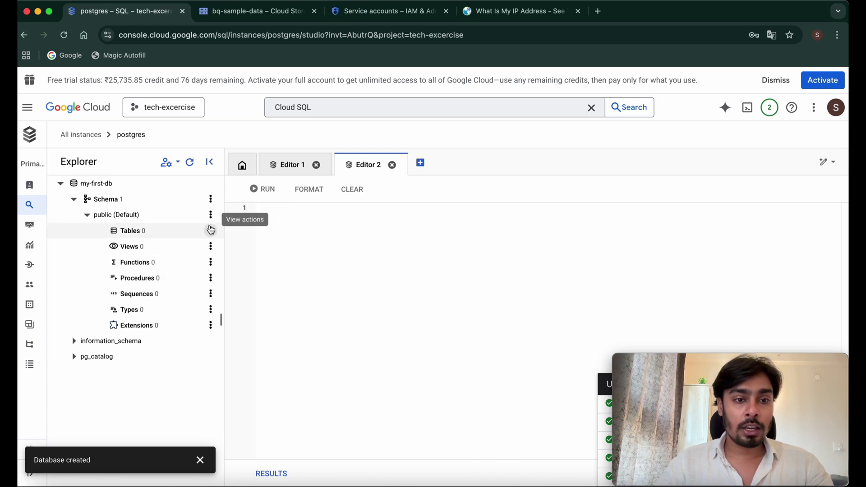
{"action": "left_click", "coordinate": [305, 228]}
{"action": "type", "text": "create "}
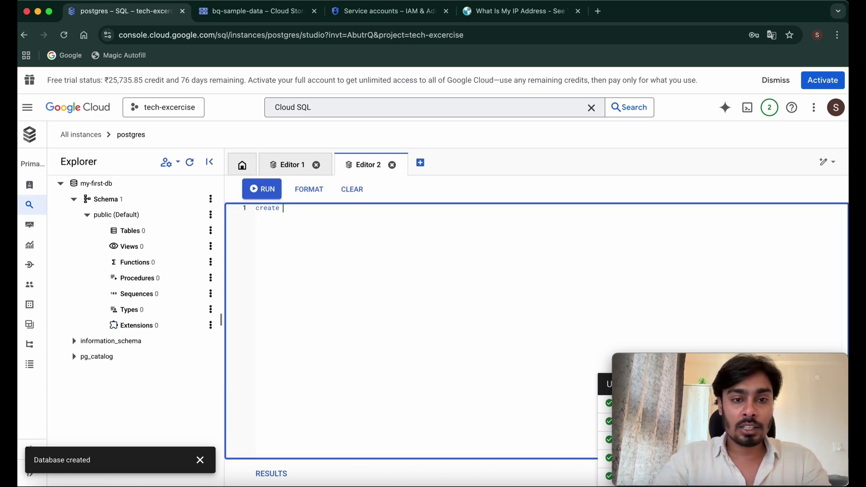
{"action": "type", "text": "table "}
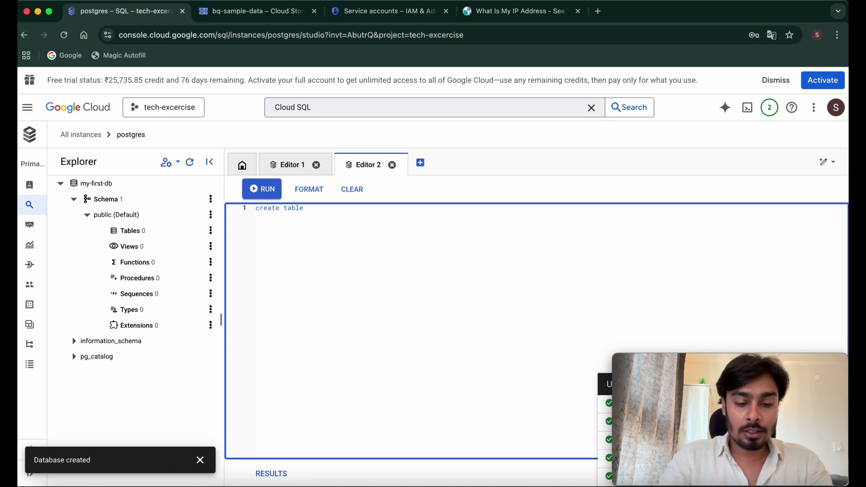
{"action": "type", "text": "test ("}
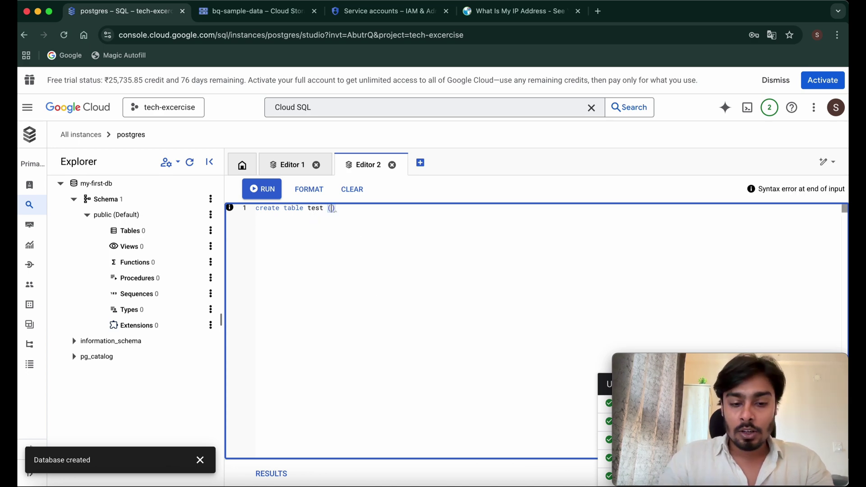
{"action": "type", "text": "id "}
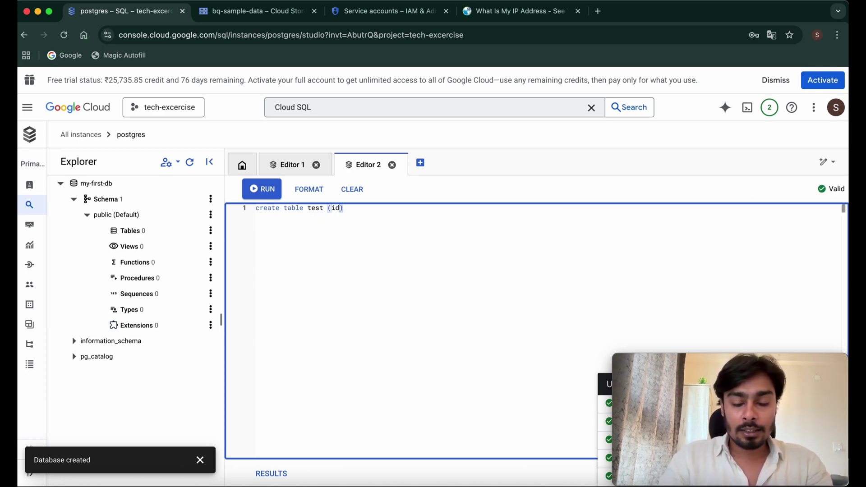
{"action": "type", "text": "INTEGER)"}
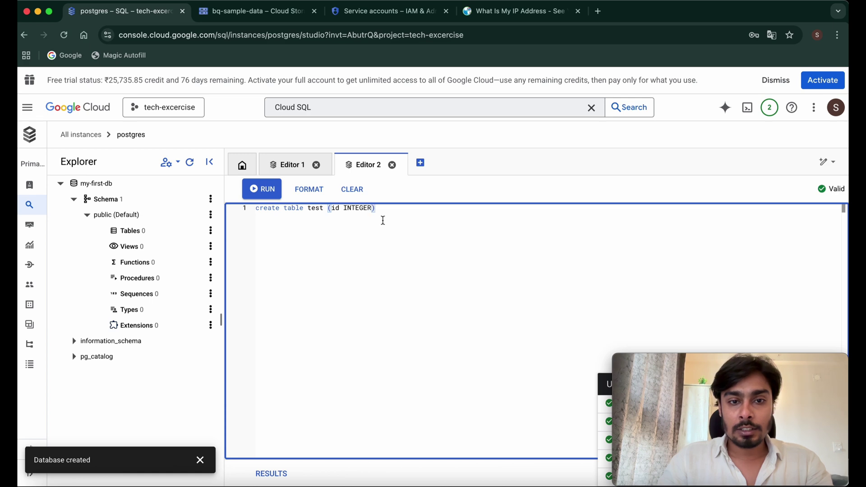
{"action": "type", "text": ";"}
{"action": "key", "text": "super+Return"}
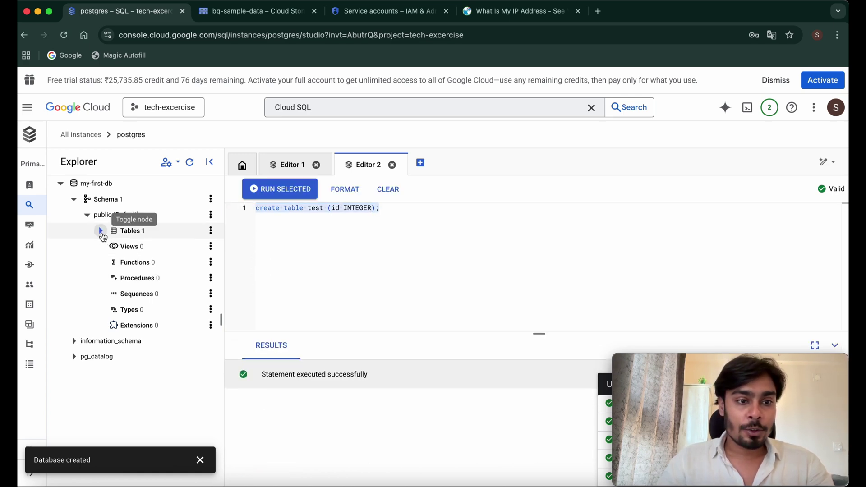
{"action": "left_click", "coordinate": [100, 231]}
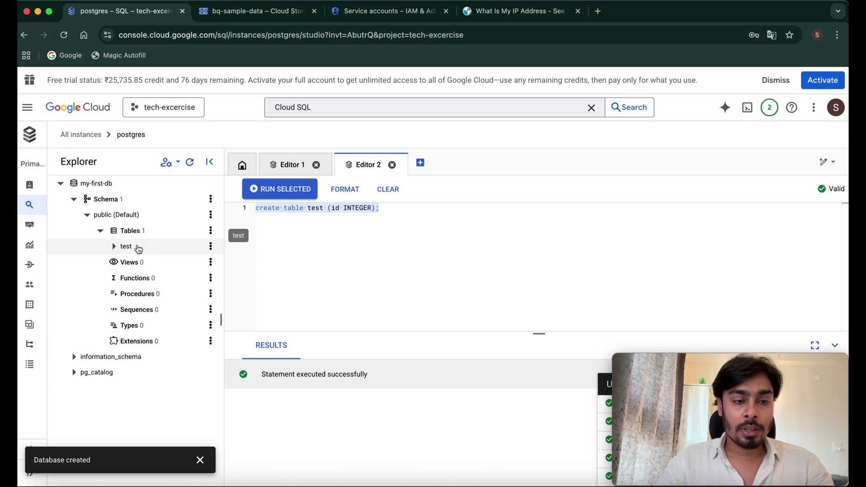
{"action": "left_click", "coordinate": [386, 209]}
{"action": "key", "text": "Return"}
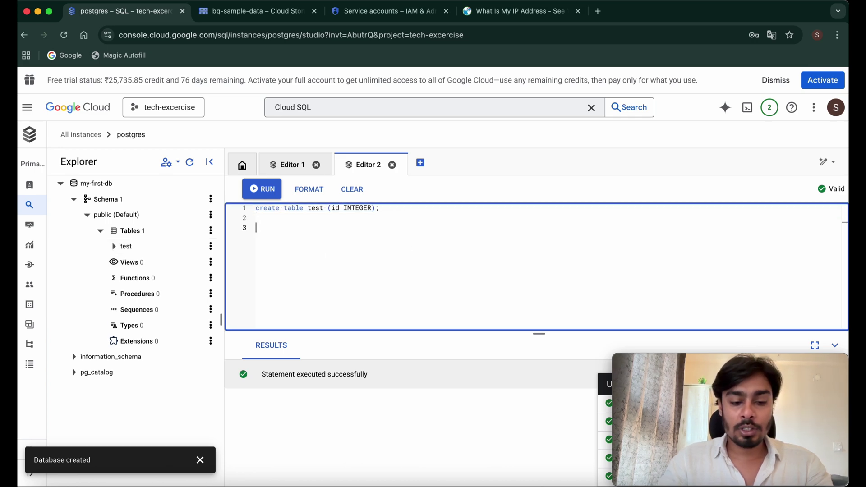
- Run select * from test; against the still-empty table
{"action": "type", "text": "select * from"}
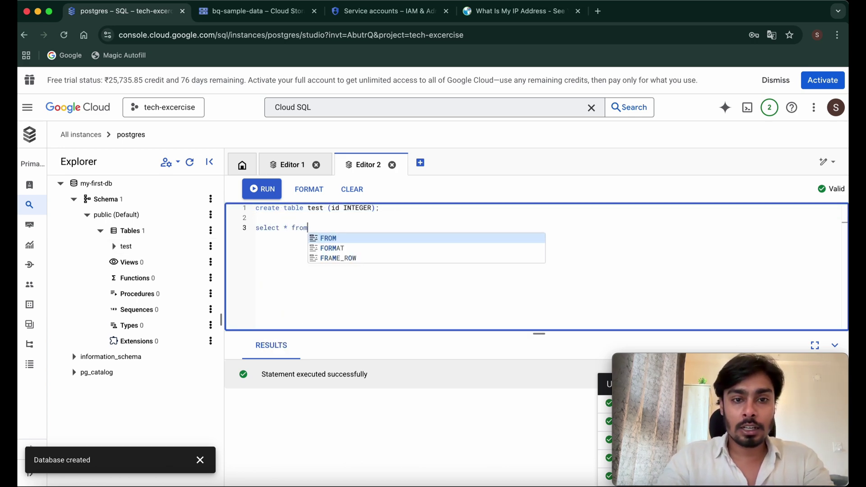
{"action": "type", "text": " test;"}
{"action": "key", "text": "shift+Home"}
{"action": "left_click", "coordinate": [275, 193]}
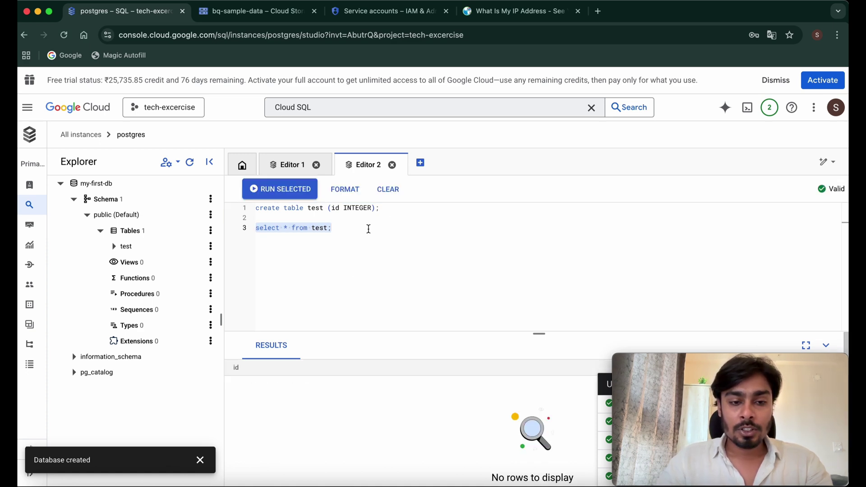
{"action": "left_click", "coordinate": [341, 228]}
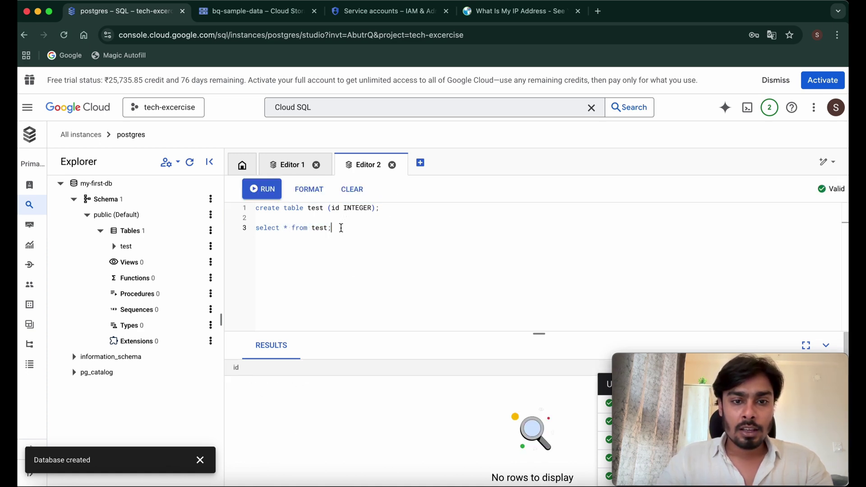
- Run insert into test(id) values(101); and rerun the select to confirm the row
{"action": "key", "text": "Return"}
{"action": "type", "text": "insert in"}
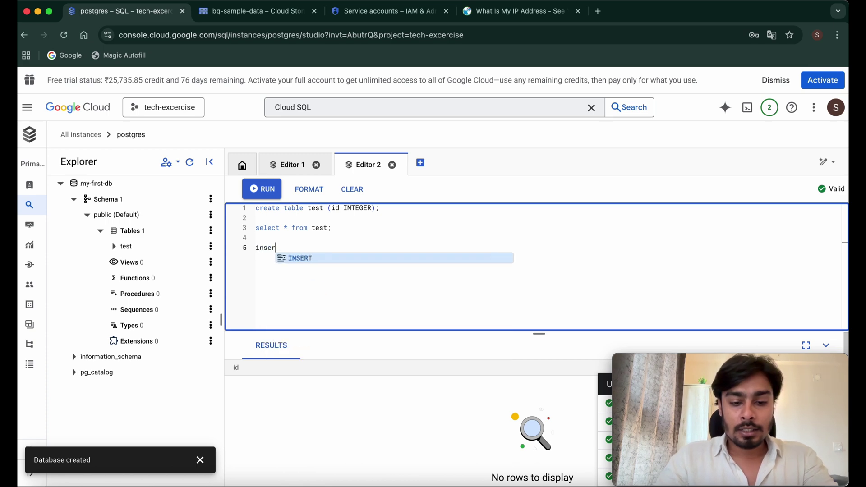
{"action": "type", "text": "test"}
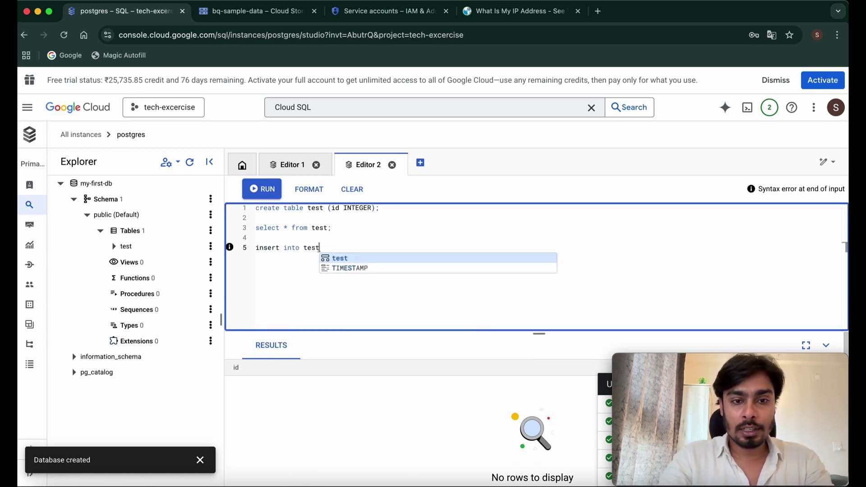
{"action": "type", "text": "(id) values"}
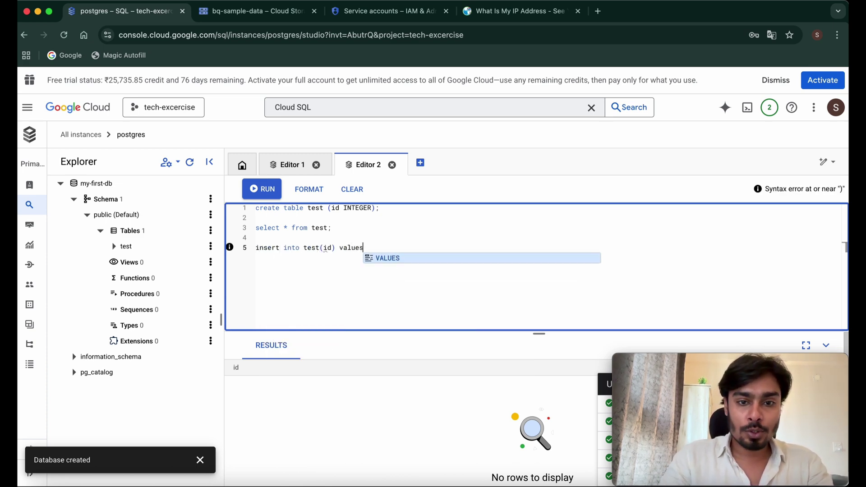
{"action": "type", "text": "(101);"}
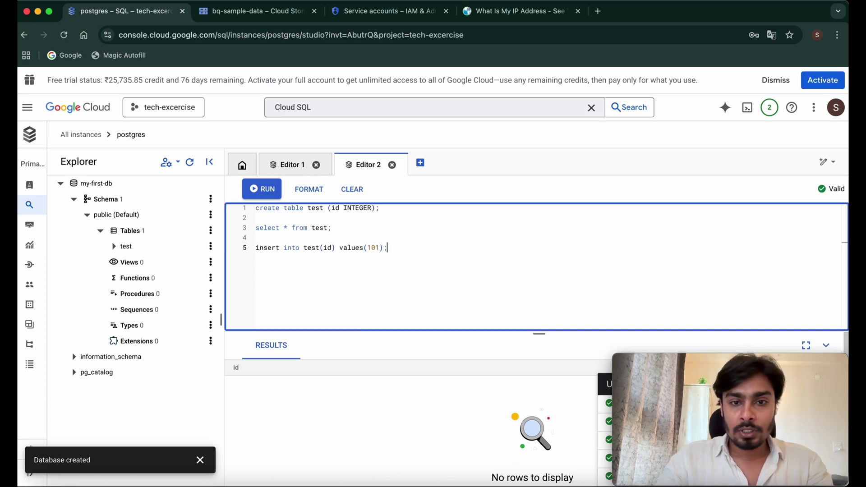
{"action": "left_click_drag", "start_coordinate": [392, 248], "coordinate": [253, 248]}
{"action": "left_click", "coordinate": [279, 193]}
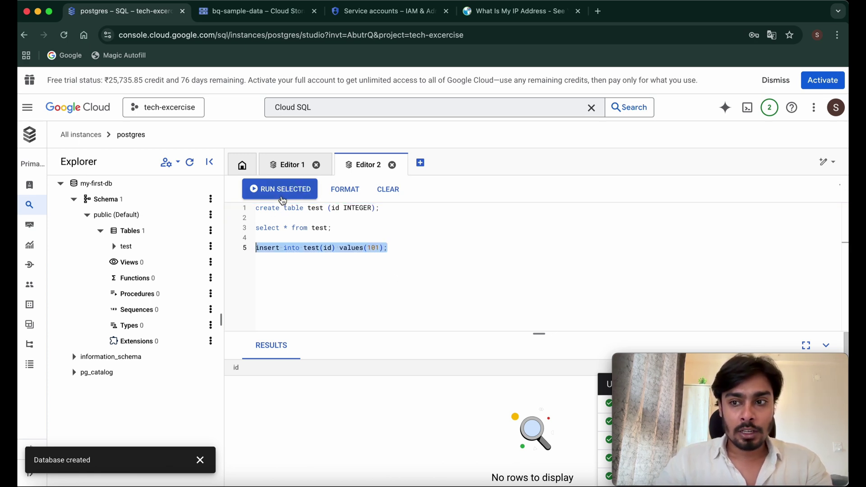
{"action": "left_click_drag", "start_coordinate": [344, 230], "coordinate": [254, 228]}
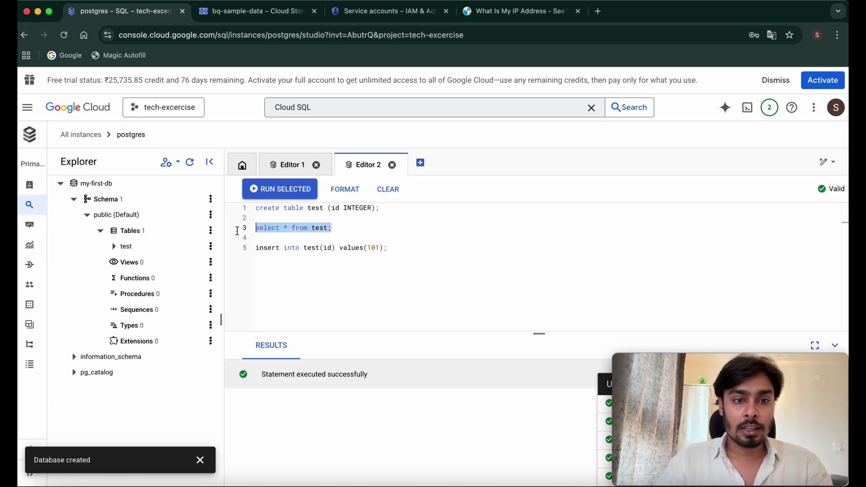
{"action": "left_click", "coordinate": [272, 190]}
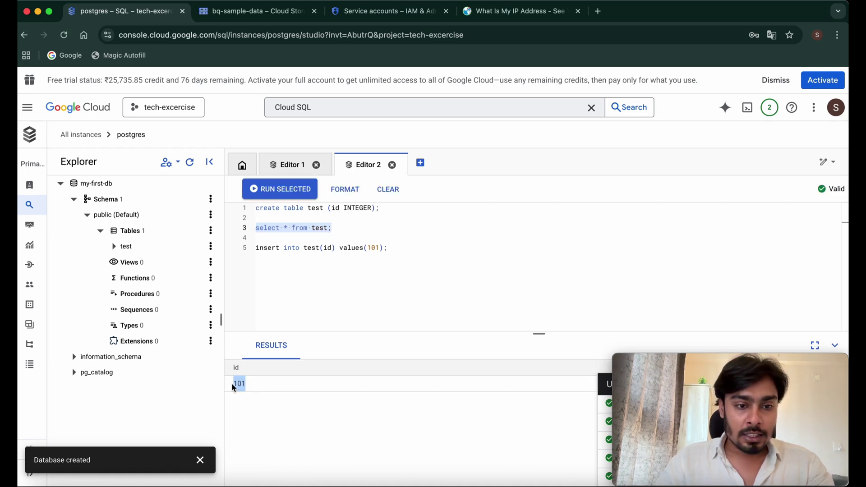
{"action": "left_click", "coordinate": [404, 249]}
{"action": "left_click_drag", "start_coordinate": [386, 248], "coordinate": [255, 208]}
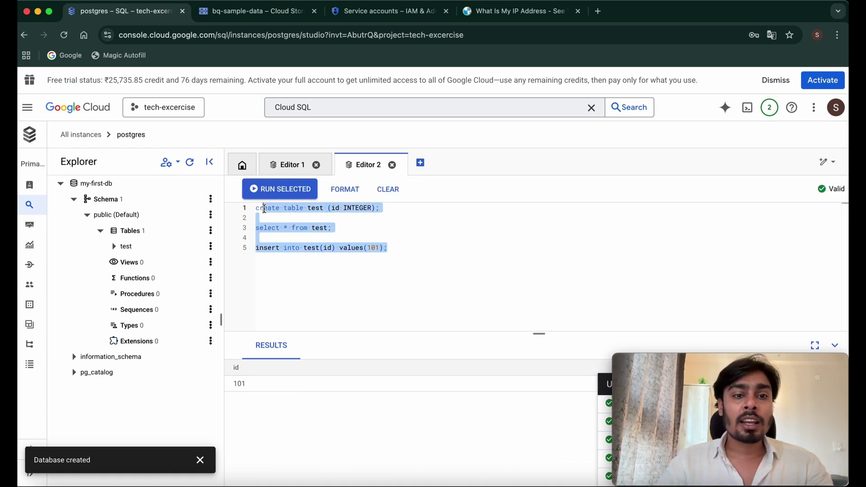